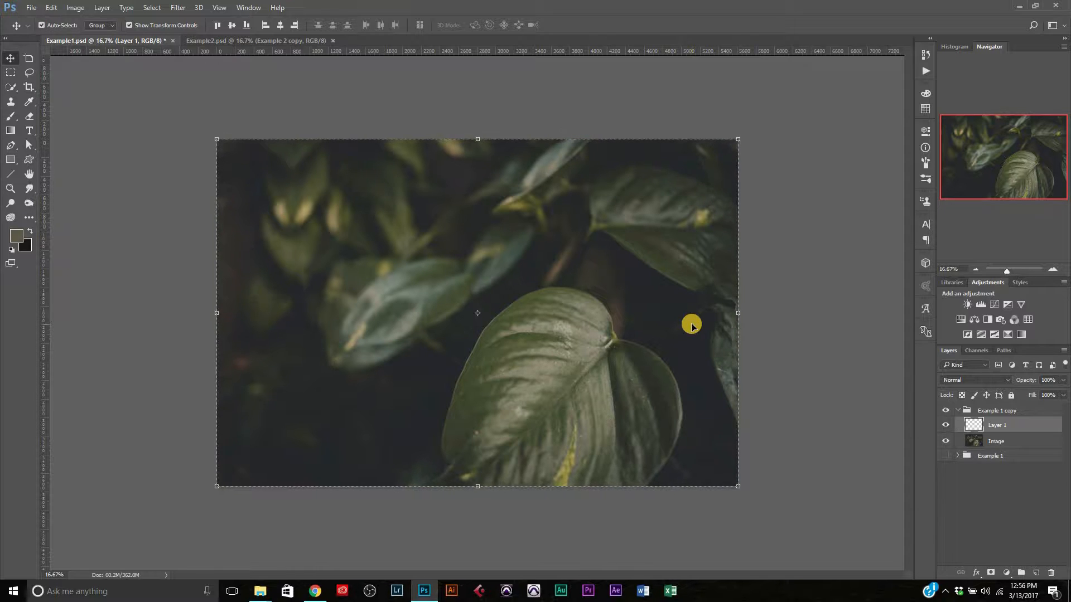
Fill Layer 1 with the near-black background color, deselect, and rename the layer Background
{"action": "key", "text": "ctrl+BackSpace"}
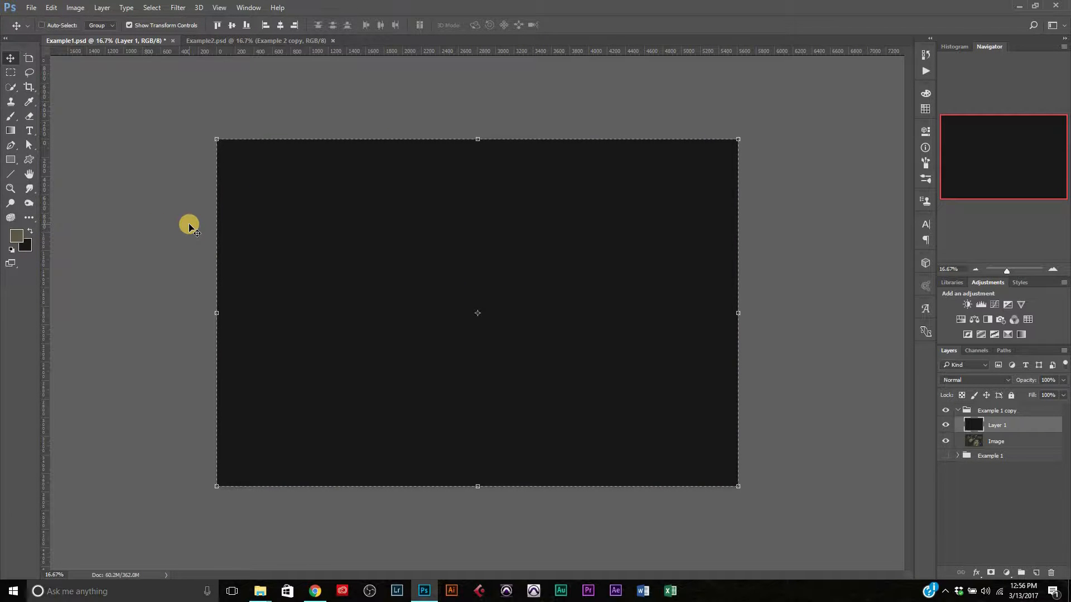
{"action": "key", "text": "ctrl+d"}
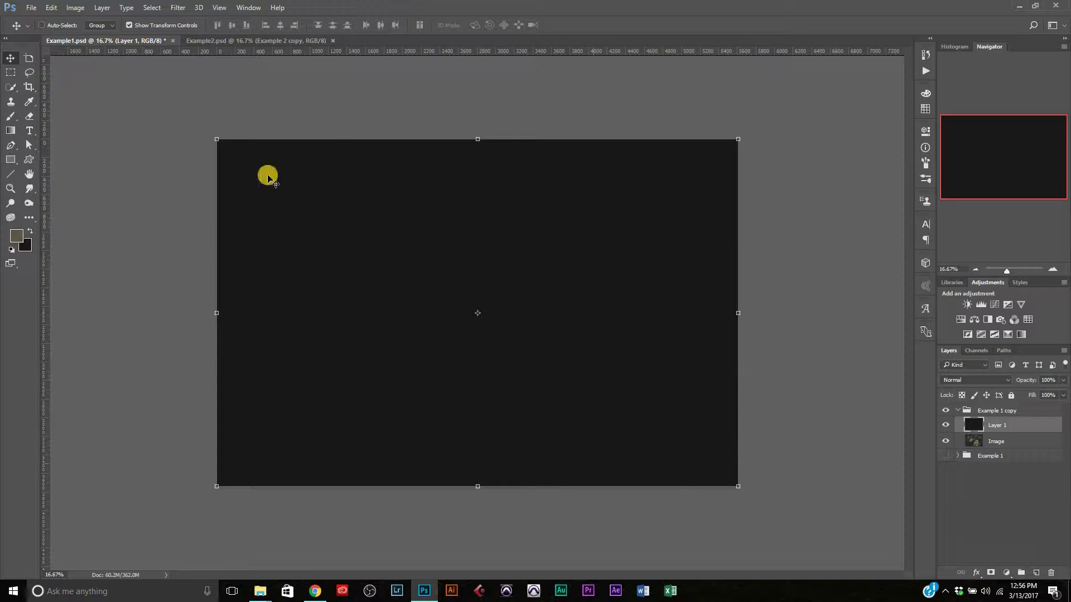
{"action": "double_click", "coordinate": [995, 428]}
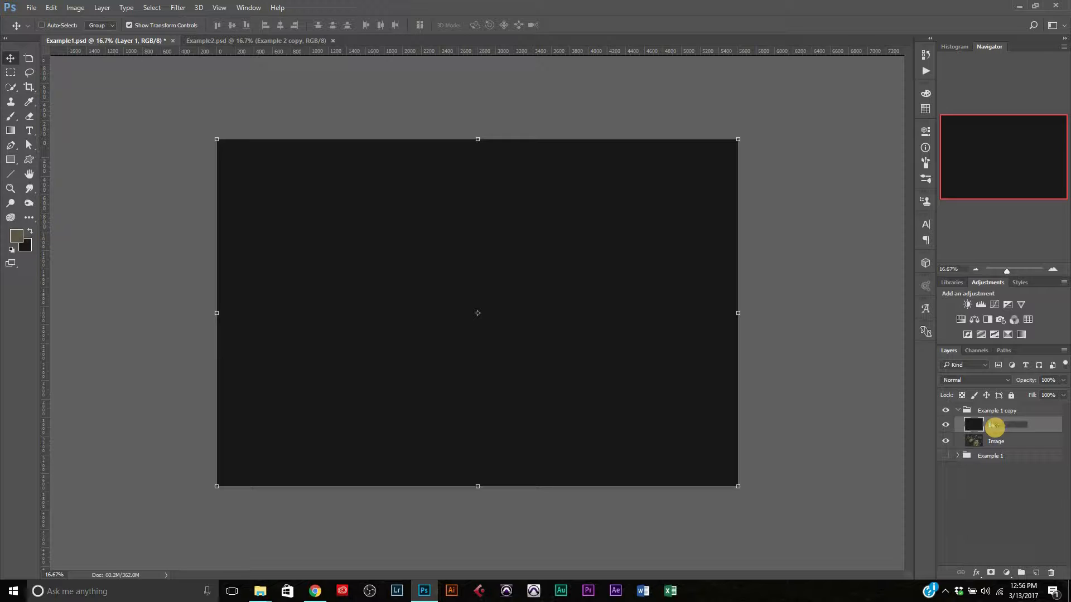
{"action": "key", "text": "Return"}
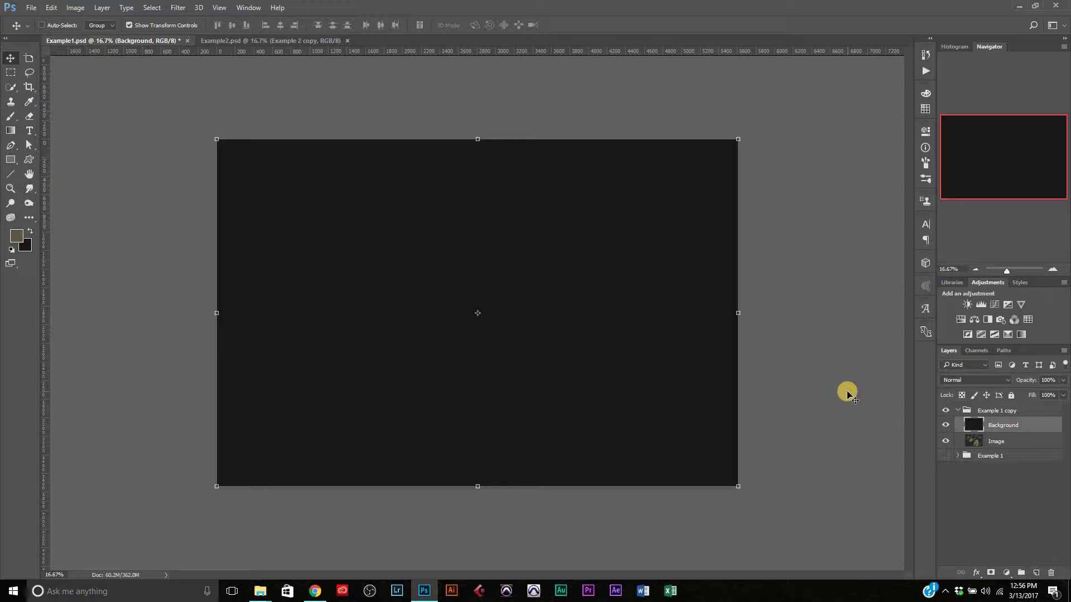
Add the text LEAF in the upper middle of the canvas and center it horizontally
{"action": "left_click", "coordinate": [29, 131]}
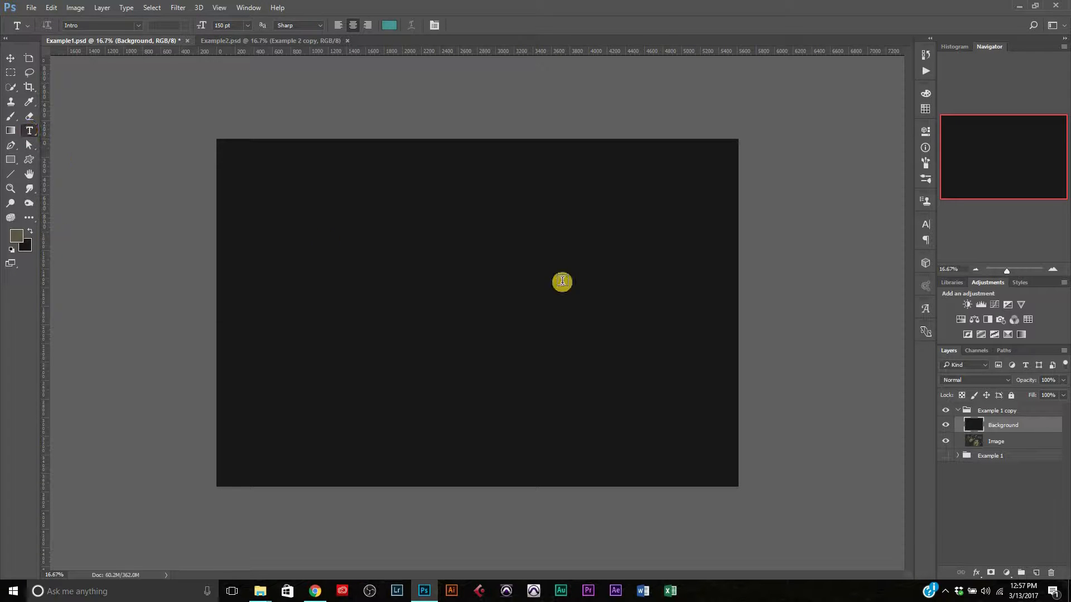
{"action": "left_click", "coordinate": [444, 262]}
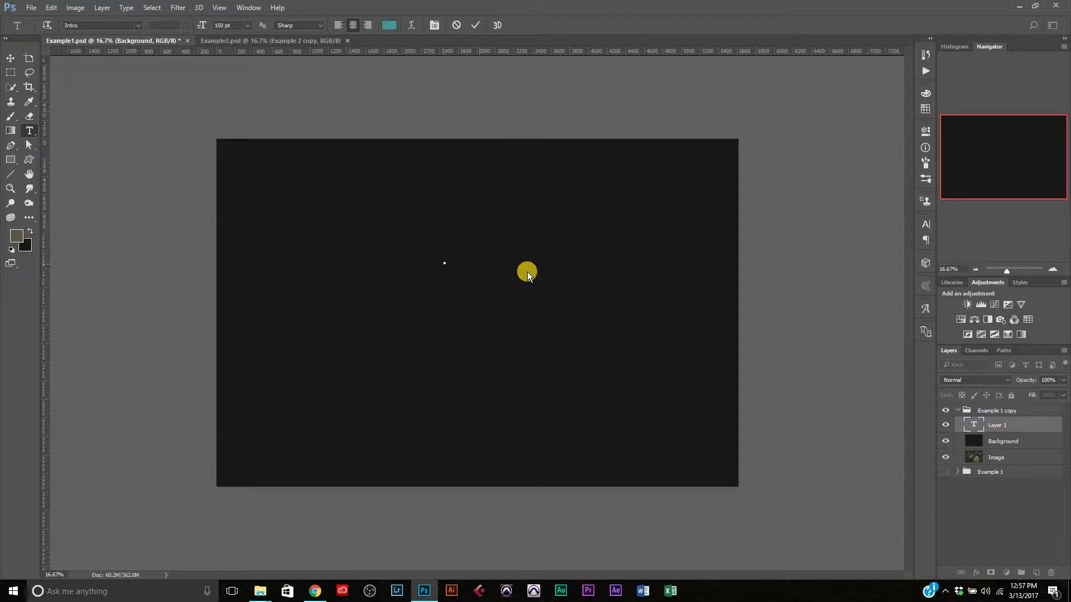
{"action": "type", "text": "LEAF"}
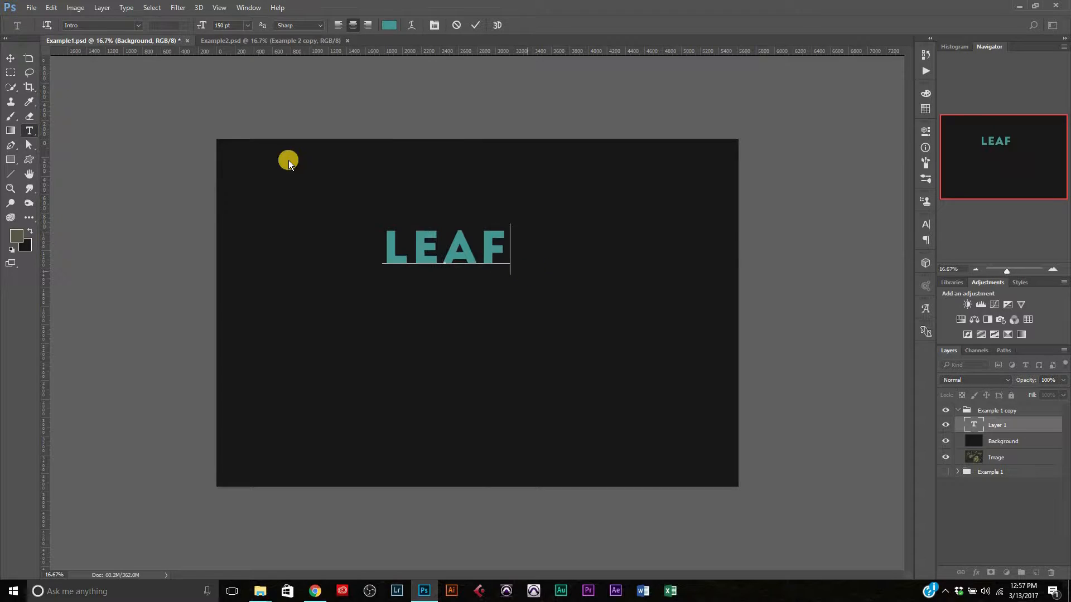
{"action": "left_click", "coordinate": [10, 58]}
{"action": "left_click_drag", "start_coordinate": [489, 246], "coordinate": [519, 246]}
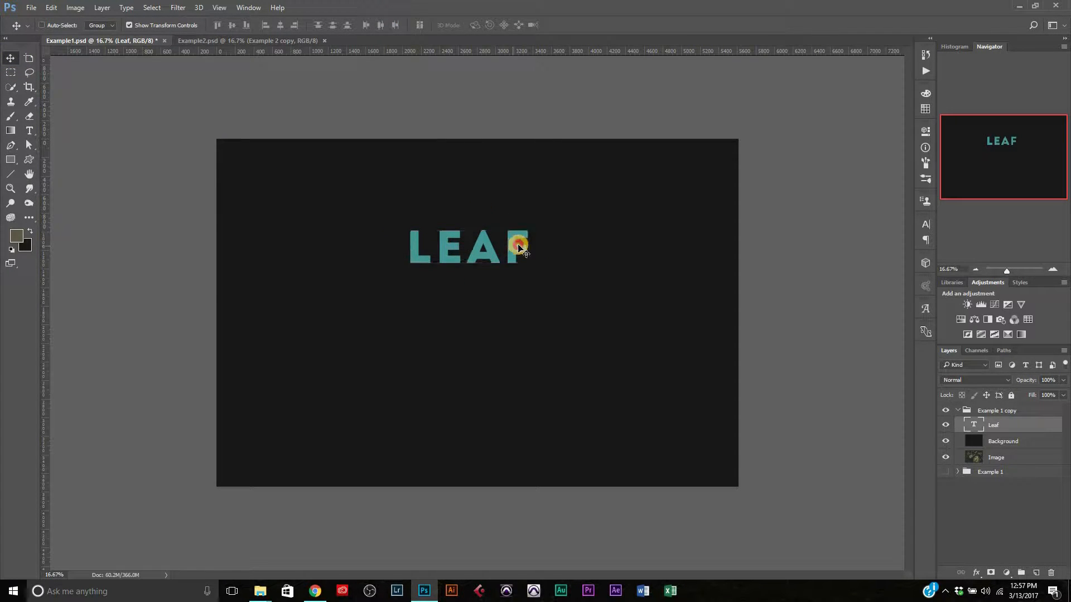
Confirm the LEAF text's color as hex 51a6a6
{"action": "left_click", "coordinate": [927, 224]}
{"action": "left_click", "coordinate": [887, 286]}
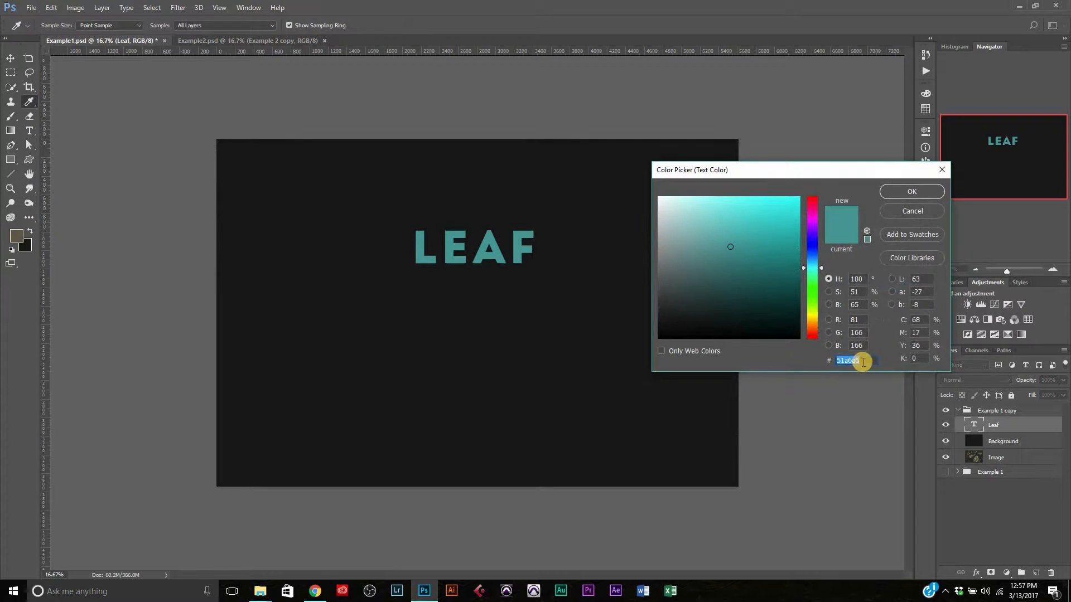
{"action": "double_click", "coordinate": [863, 362]}
{"action": "left_click", "coordinate": [916, 193]}
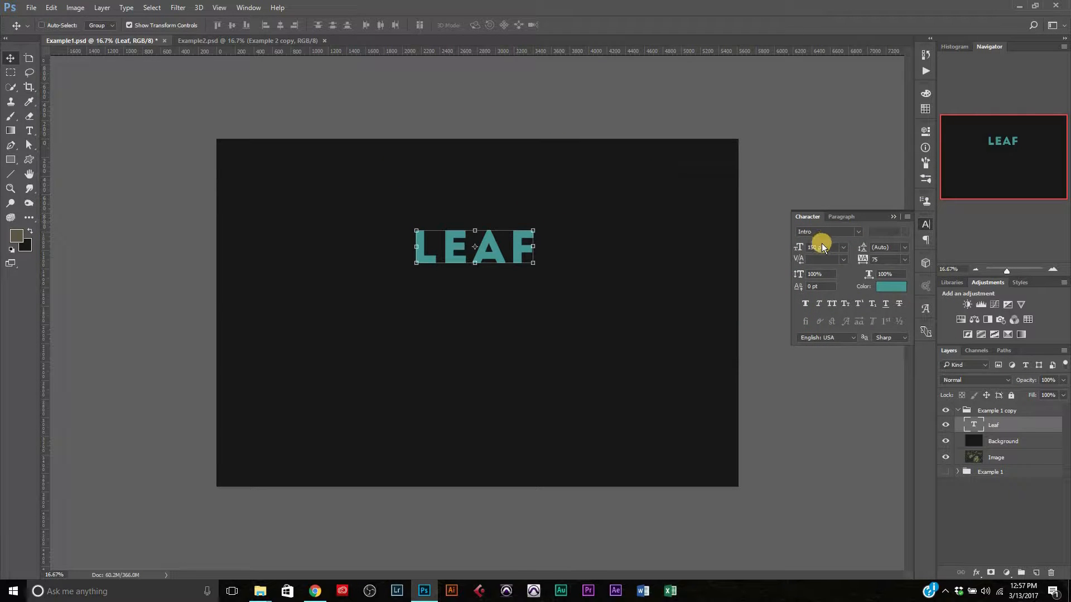
Set the LEAF text's size to 300 pt and move it up, centered near the canvas's upper edge
{"action": "left_click", "coordinate": [732, 251]}
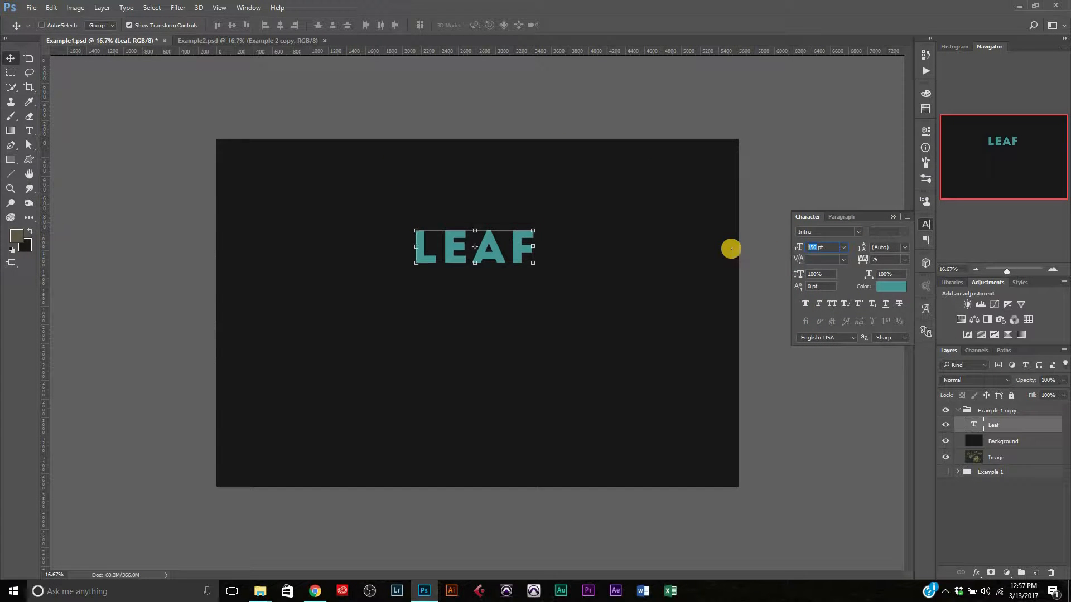
{"action": "type", "text": "00"}
{"action": "key", "text": "Return"}
{"action": "left_click", "coordinate": [521, 229]}
{"action": "left_click_drag", "start_coordinate": [522, 229], "coordinate": [522, 213]}
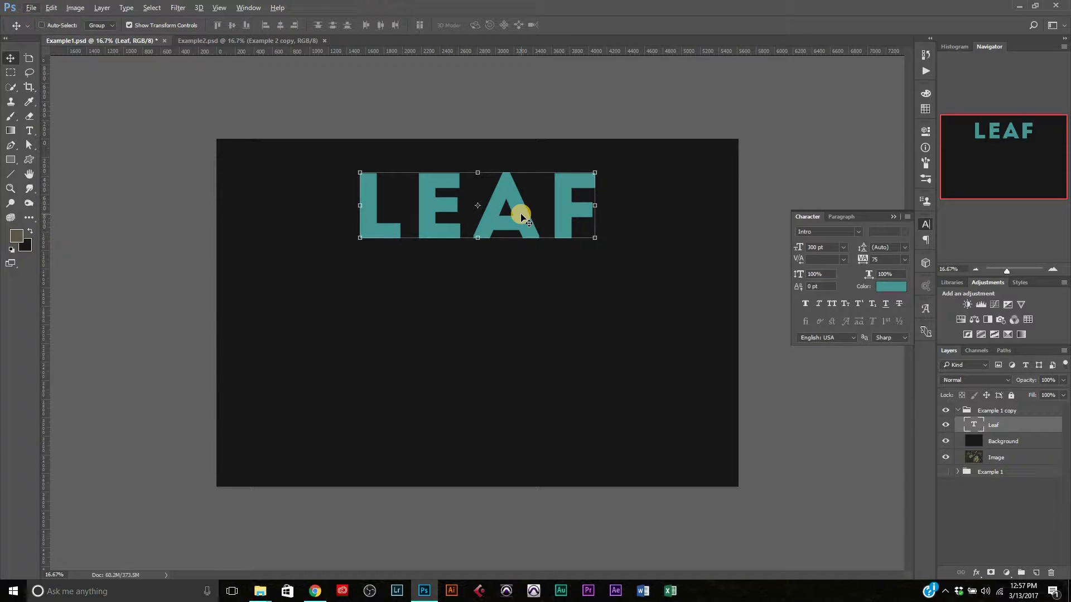
Duplicate the LEAF text three times, stacking the copies evenly spaced below the original down the canvas
{"action": "left_click_drag", "start_coordinate": [522, 217], "coordinate": [514, 286]}
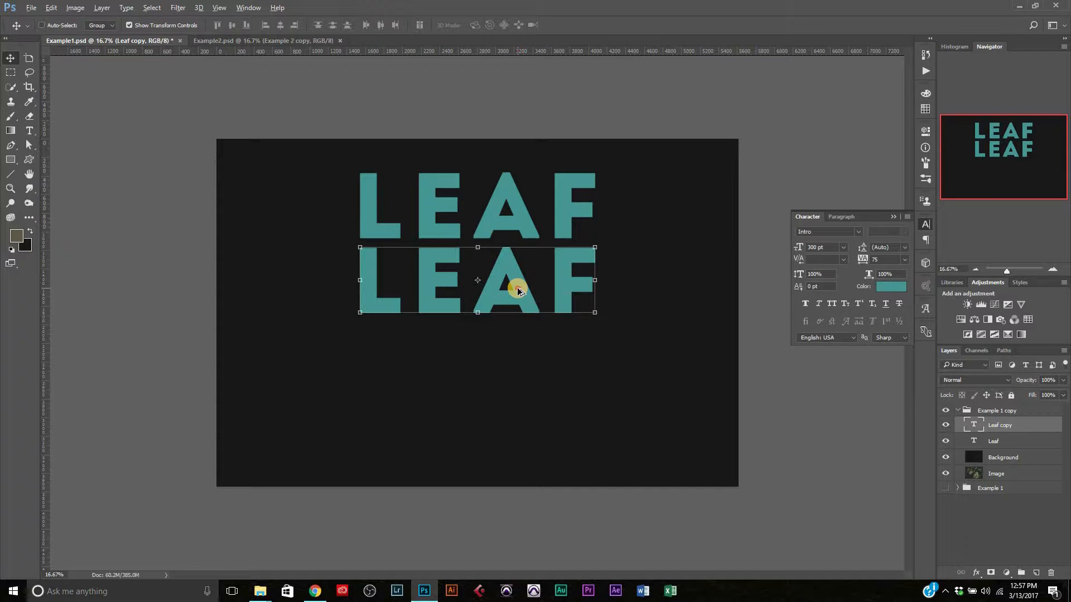
{"action": "left_click", "coordinate": [518, 287]}
{"action": "left_click_drag", "start_coordinate": [517, 290], "coordinate": [519, 359]}
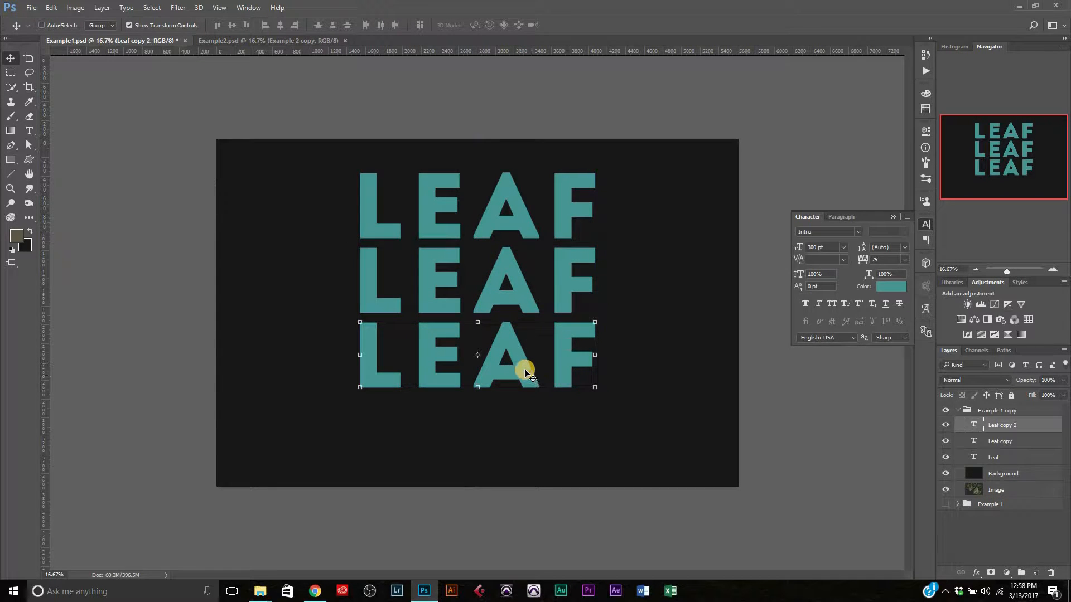
{"action": "left_click_drag", "start_coordinate": [526, 372], "coordinate": [520, 446]}
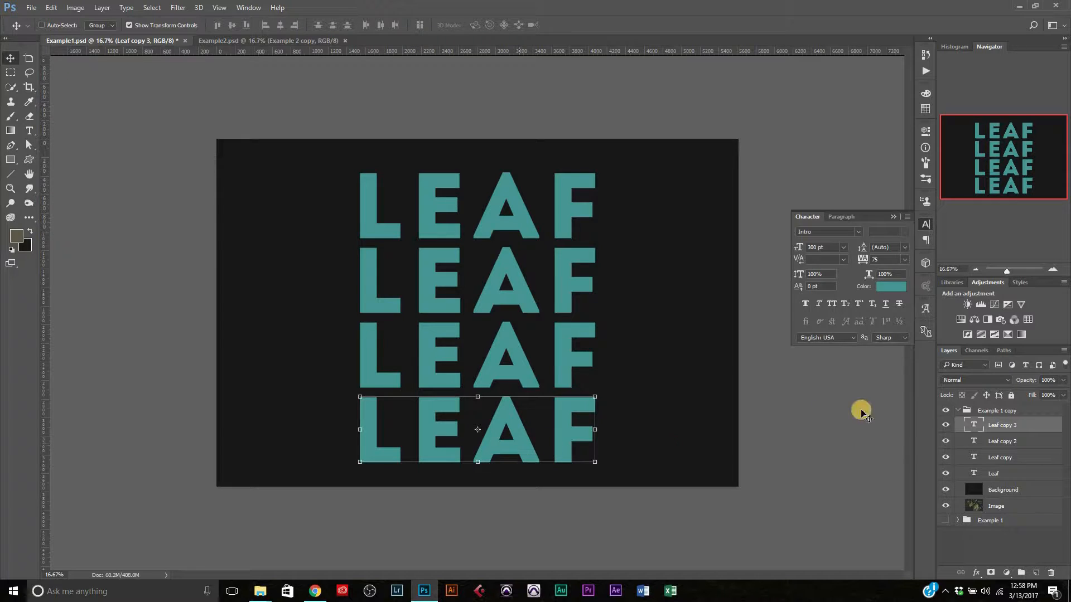
Reorder the text layers from top to bottom as Leaf, Leaf copy, Leaf copy 2, Leaf copy 3, above Background
{"action": "left_click", "coordinate": [1011, 472]}
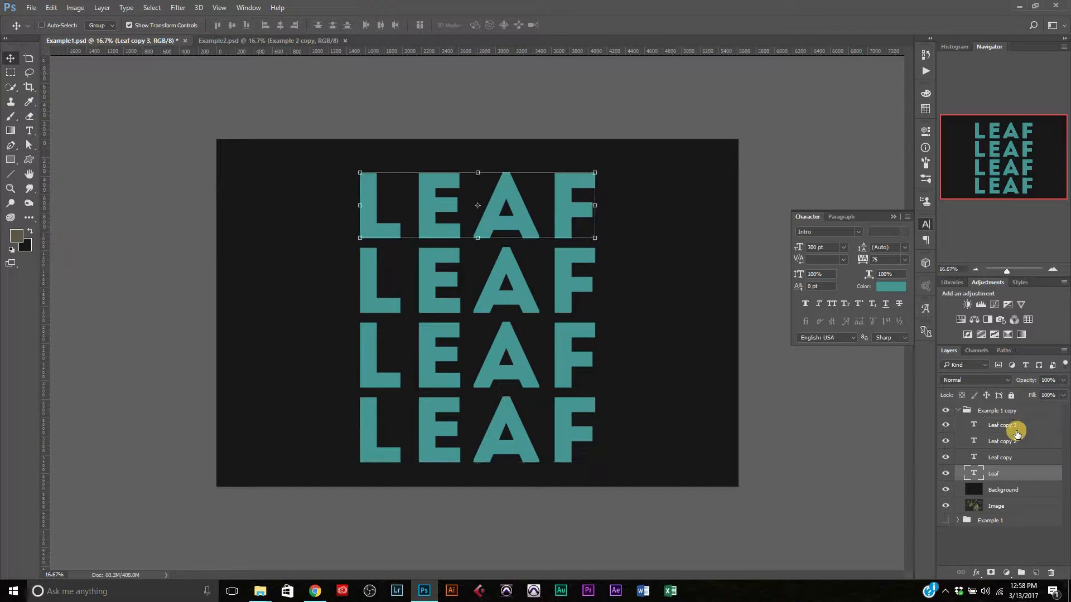
{"action": "left_click", "coordinate": [1007, 458]}
{"action": "left_click", "coordinate": [1005, 441]}
{"action": "left_click", "coordinate": [1002, 424]}
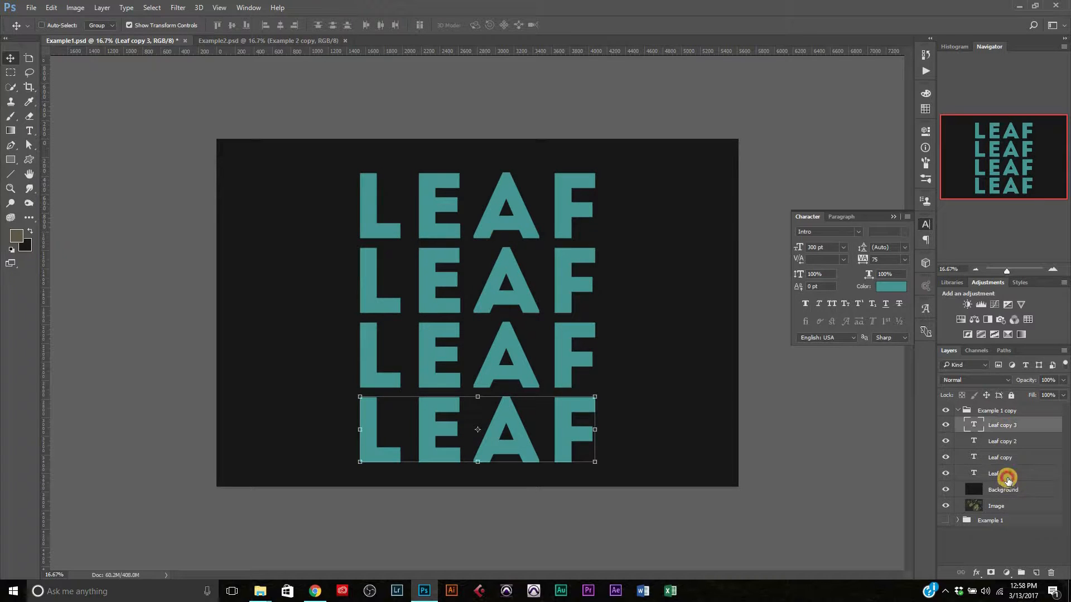
{"action": "left_click", "coordinate": [1008, 479]}
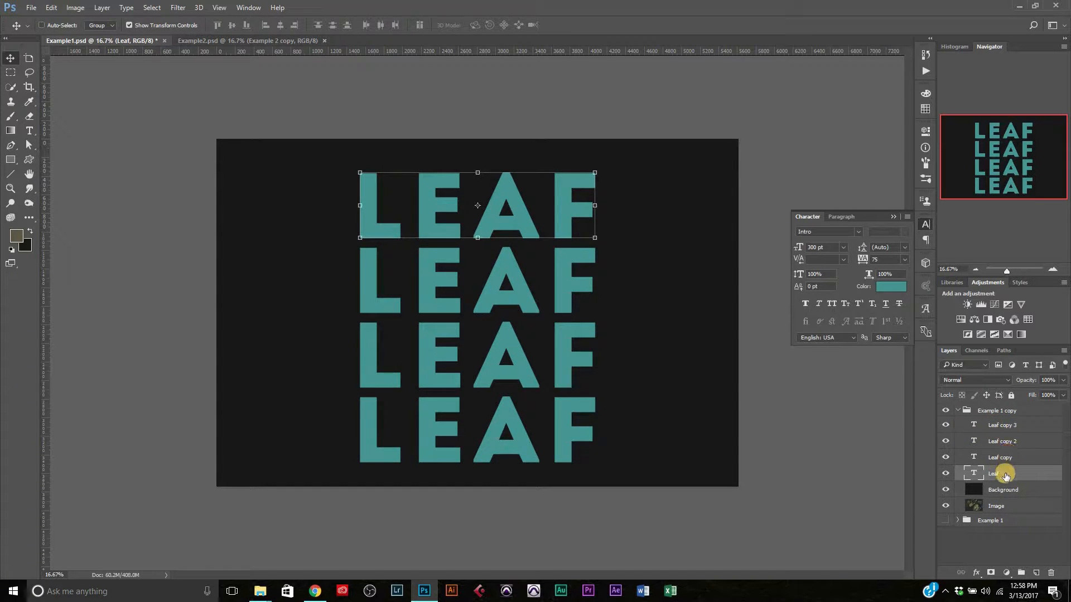
{"action": "left_click_drag", "start_coordinate": [1000, 428], "coordinate": [1001, 418]}
{"action": "left_click_drag", "start_coordinate": [1014, 474], "coordinate": [1019, 449]}
{"action": "left_click", "coordinate": [1007, 427]}
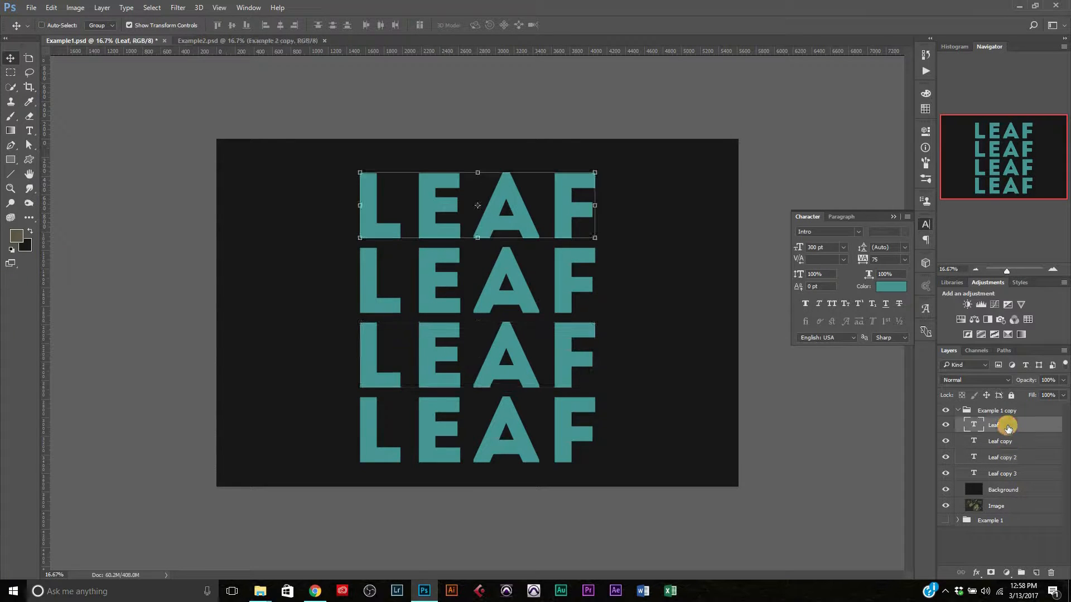
{"action": "left_click", "coordinate": [1021, 444]}
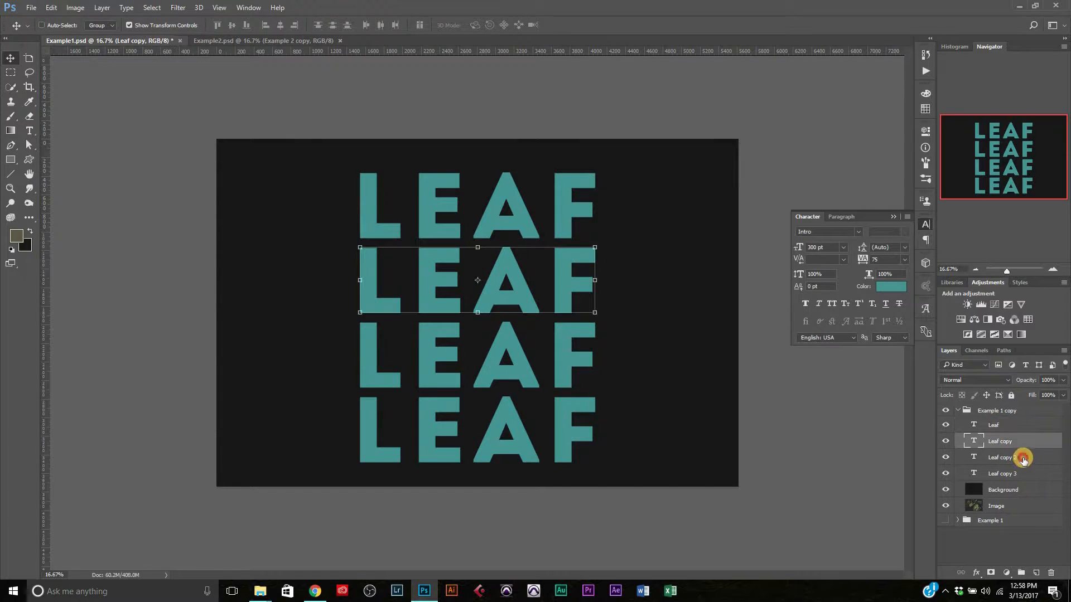
{"action": "left_click", "coordinate": [1022, 458]}
Rename the Leaf copy layer as Leaf 2 and the Leaf layer as Leaf 1
{"action": "double_click", "coordinate": [1008, 442]}
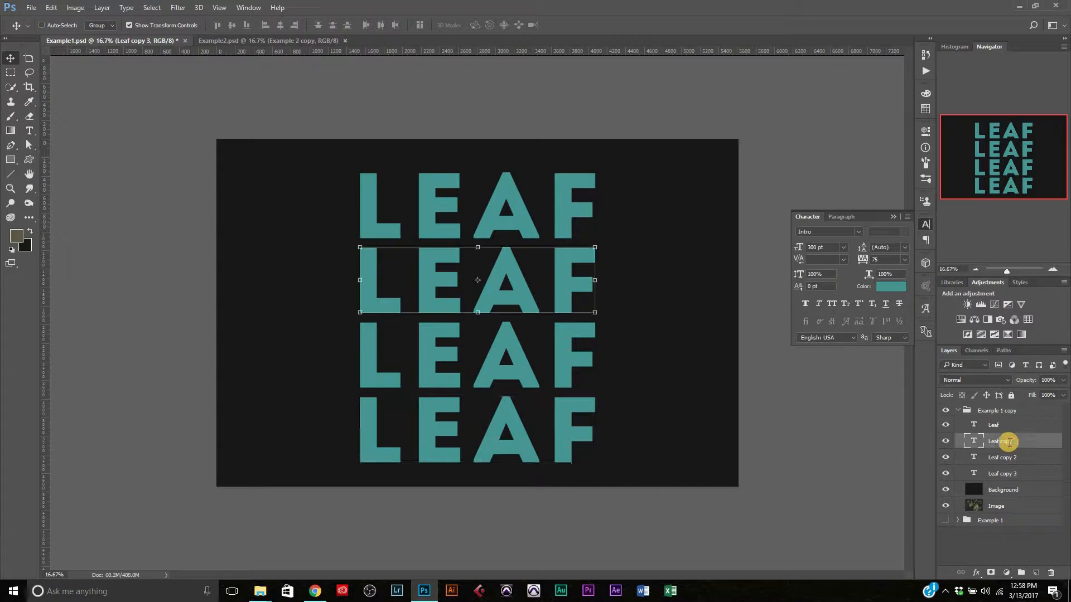
{"action": "type", "text": "Leaf 2"}
{"action": "key", "text": "Return"}
{"action": "double_click", "coordinate": [998, 425]}
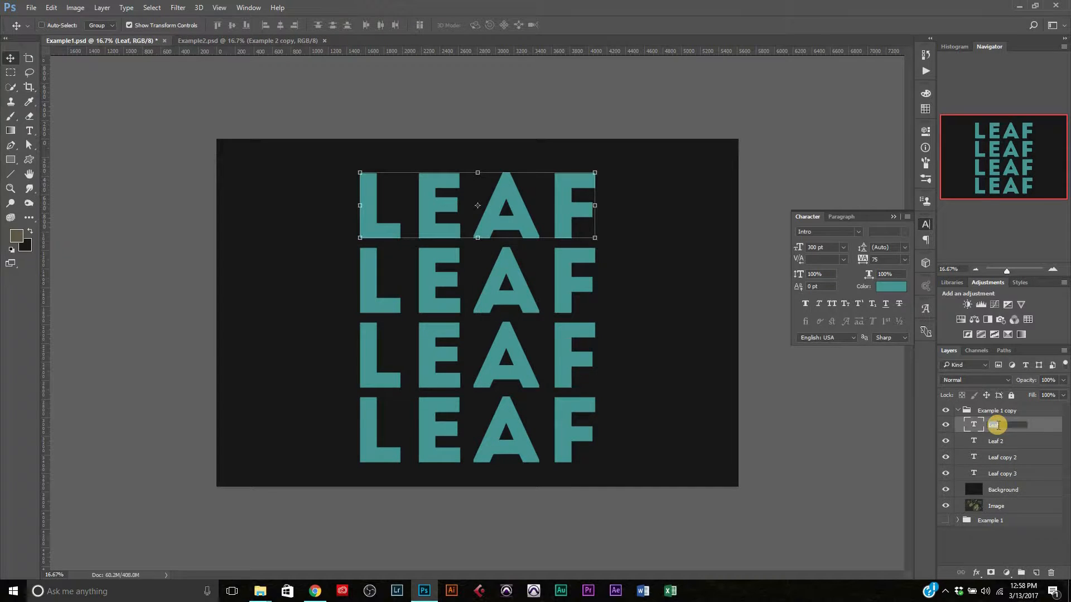
{"action": "type", "text": "Leaf 1"}
{"action": "key", "text": "Return"}
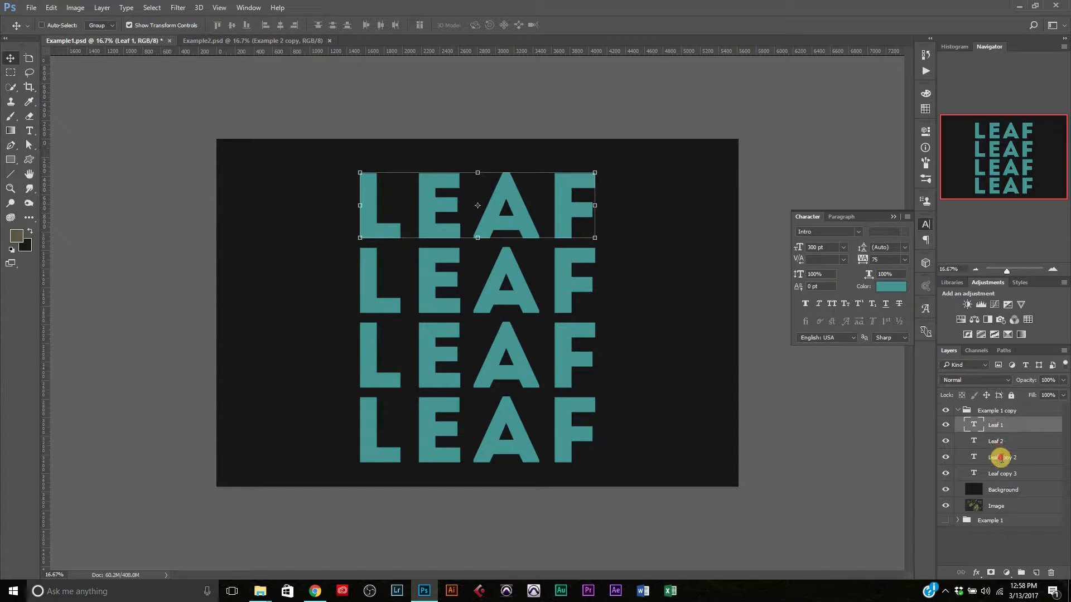
Rename the Leaf copy 2 layer as Leaf 3 and the Leaf copy 3 layer as Leaf 4
{"action": "double_click", "coordinate": [1000, 458]}
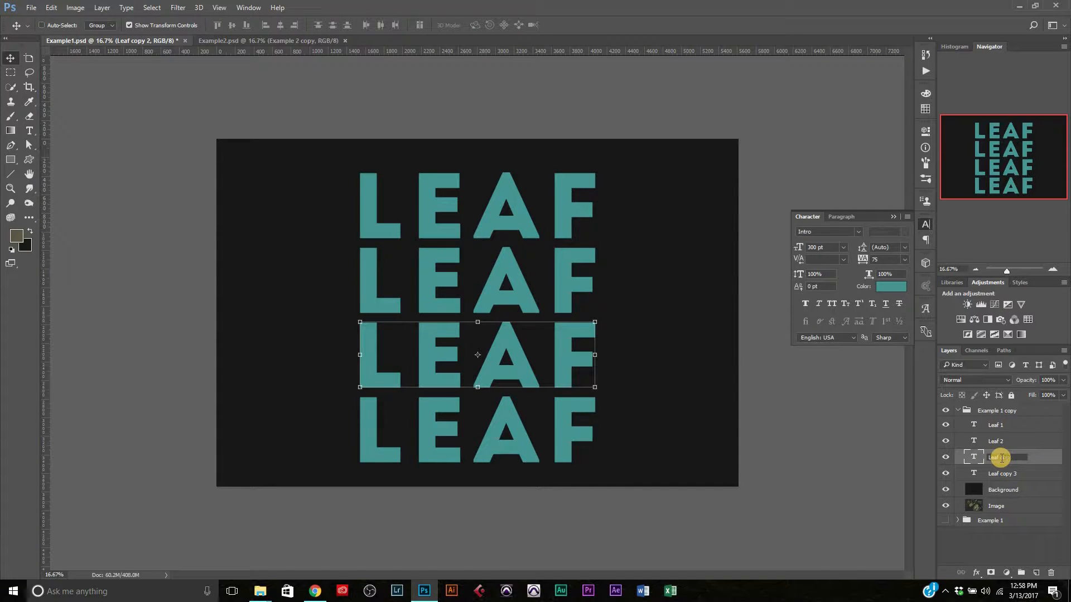
{"action": "type", "text": "Leaf 3"}
{"action": "key", "text": "Return"}
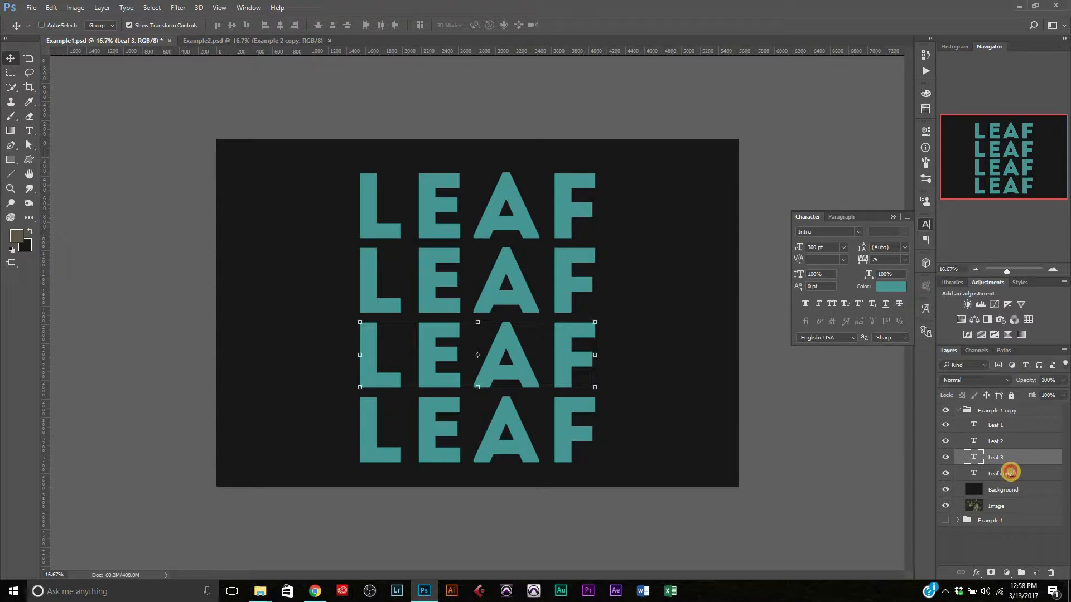
{"action": "double_click", "coordinate": [1007, 473]}
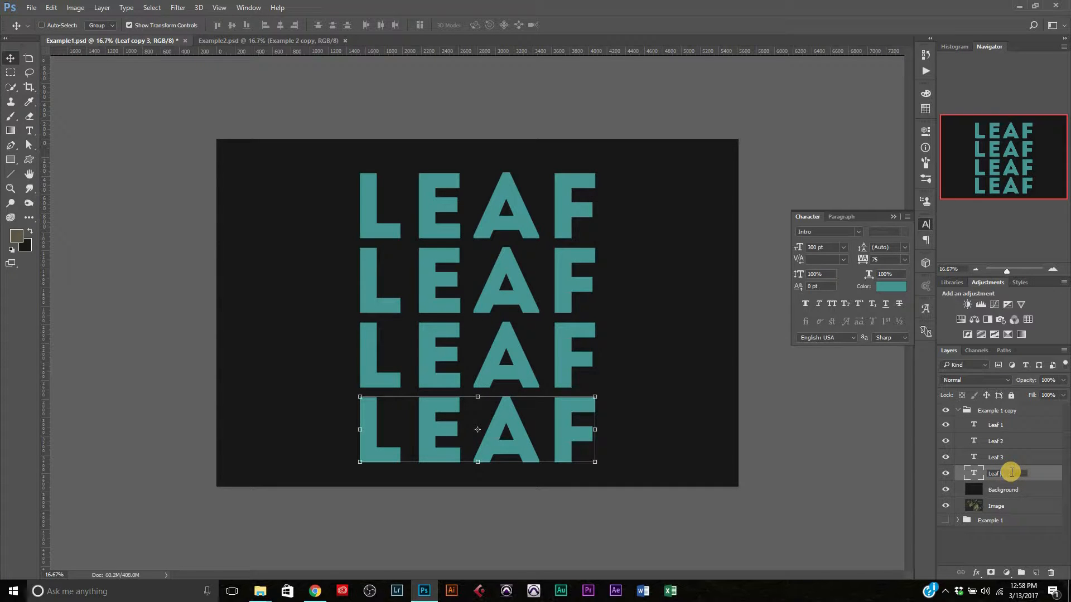
{"action": "key", "text": "Return"}
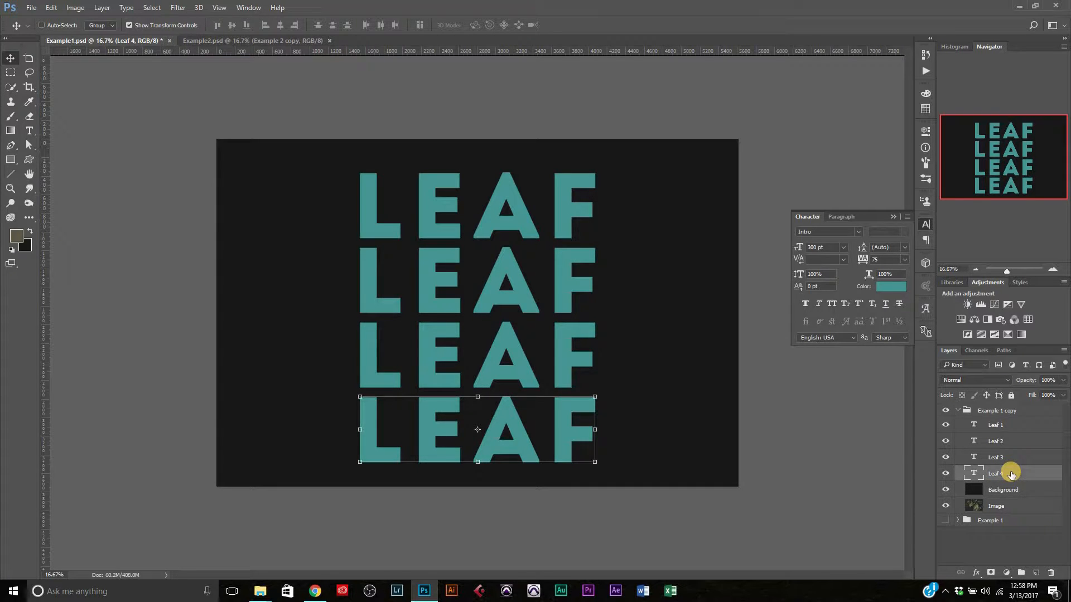
Group the layers Leaf 1 through Leaf 4 and name the group Leaf Text
{"action": "left_click", "coordinate": [997, 428]}
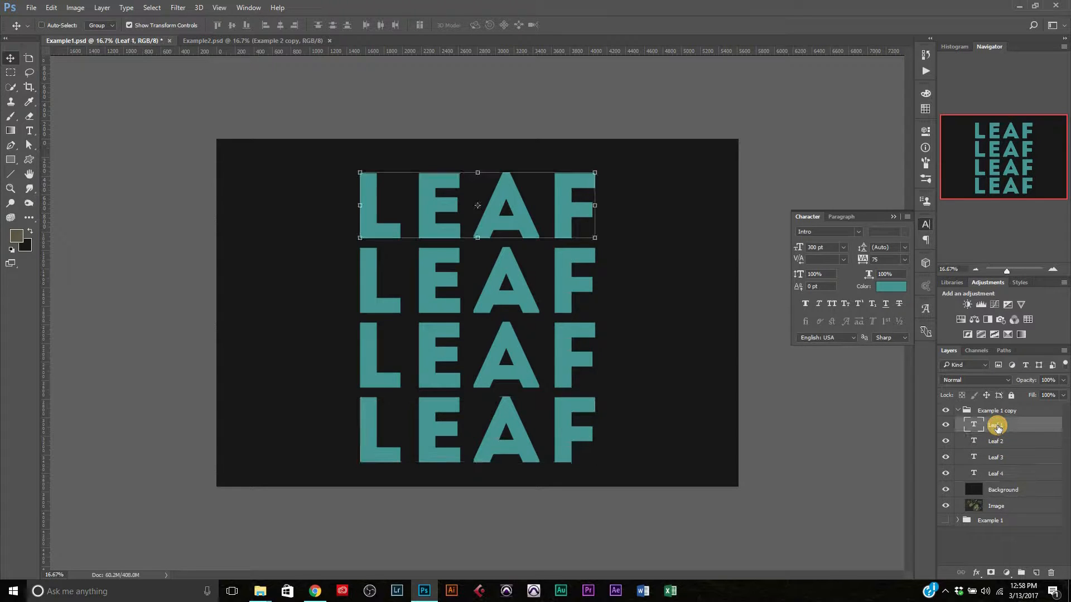
{"action": "left_click", "coordinate": [1001, 473], "text": "shift"}
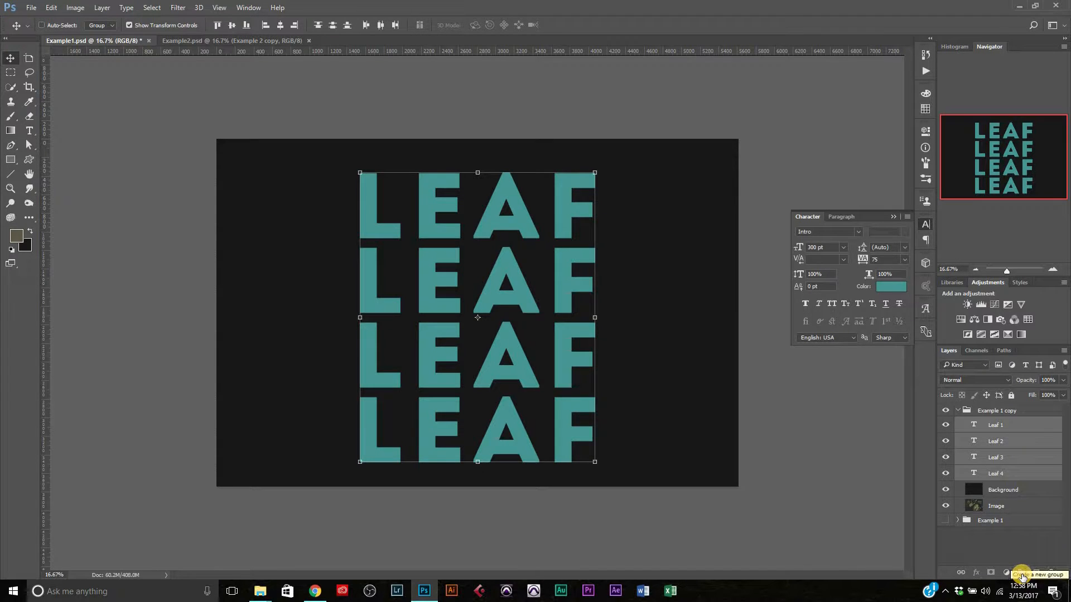
{"action": "left_click", "coordinate": [1022, 575]}
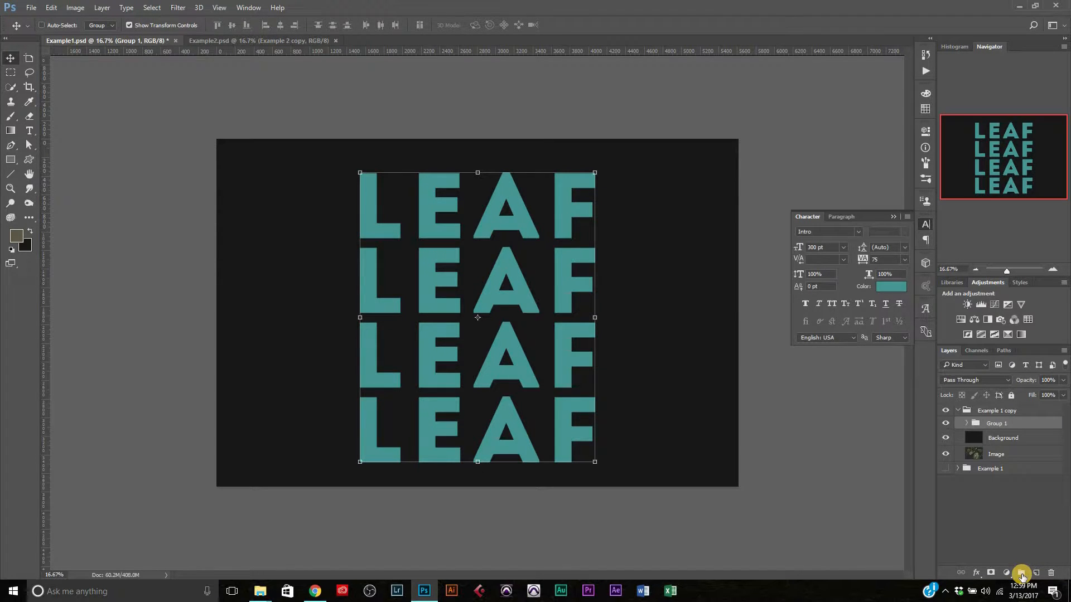
{"action": "double_click", "coordinate": [996, 424]}
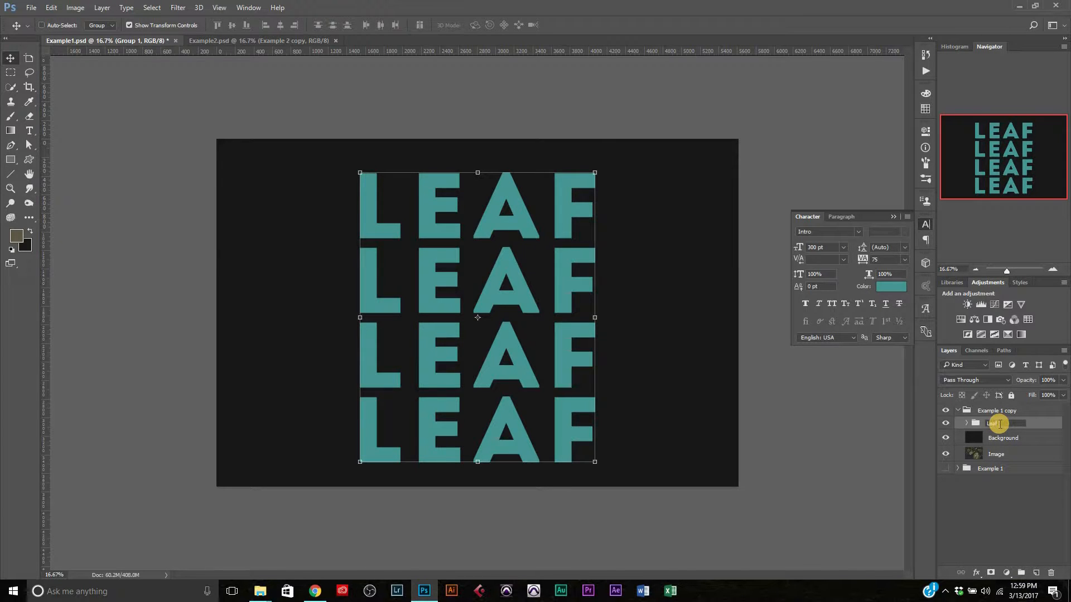
{"action": "key", "text": "Return"}
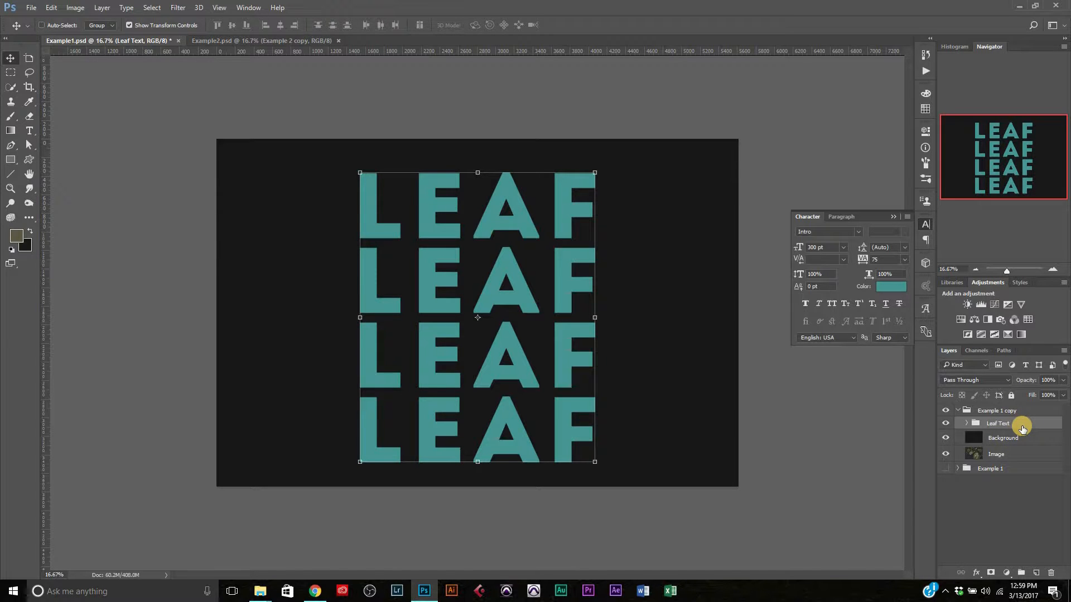
Change the text color of Leaf 2 in the Leaf Text group to a less saturated, grayer teal
{"action": "left_click", "coordinate": [967, 424]}
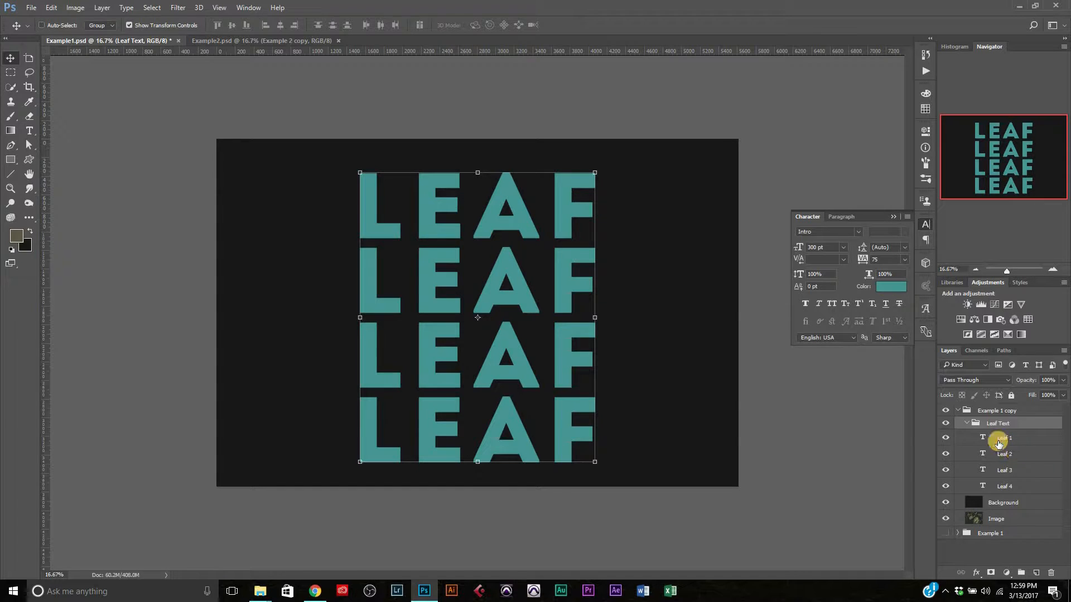
{"action": "left_click", "coordinate": [1011, 453]}
{"action": "left_click", "coordinate": [889, 289]}
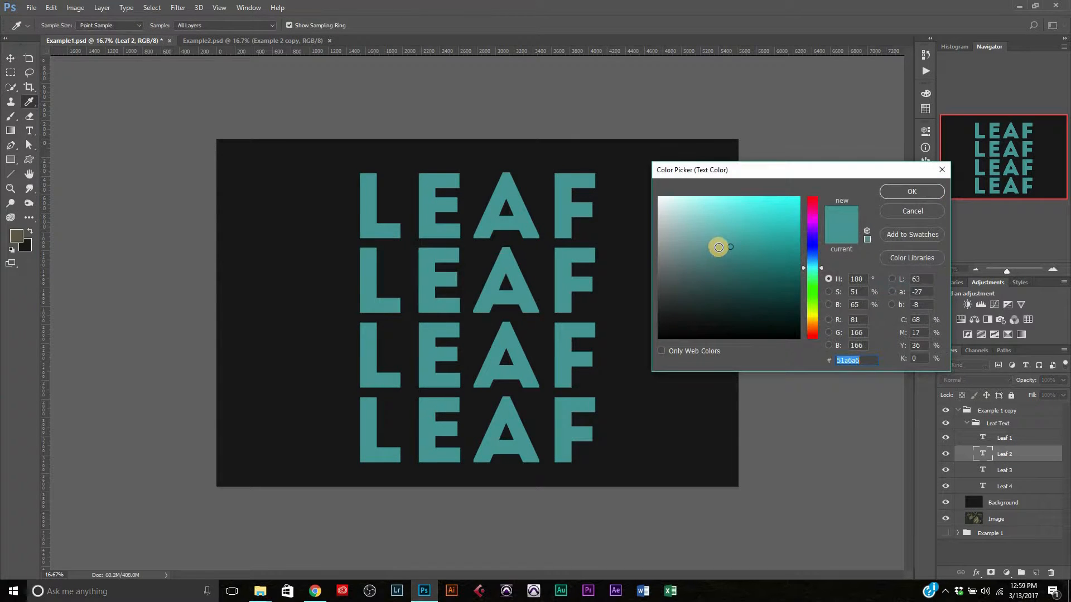
{"action": "left_click_drag", "start_coordinate": [730, 246], "coordinate": [691, 246]}
{"action": "left_click", "coordinate": [911, 191]}
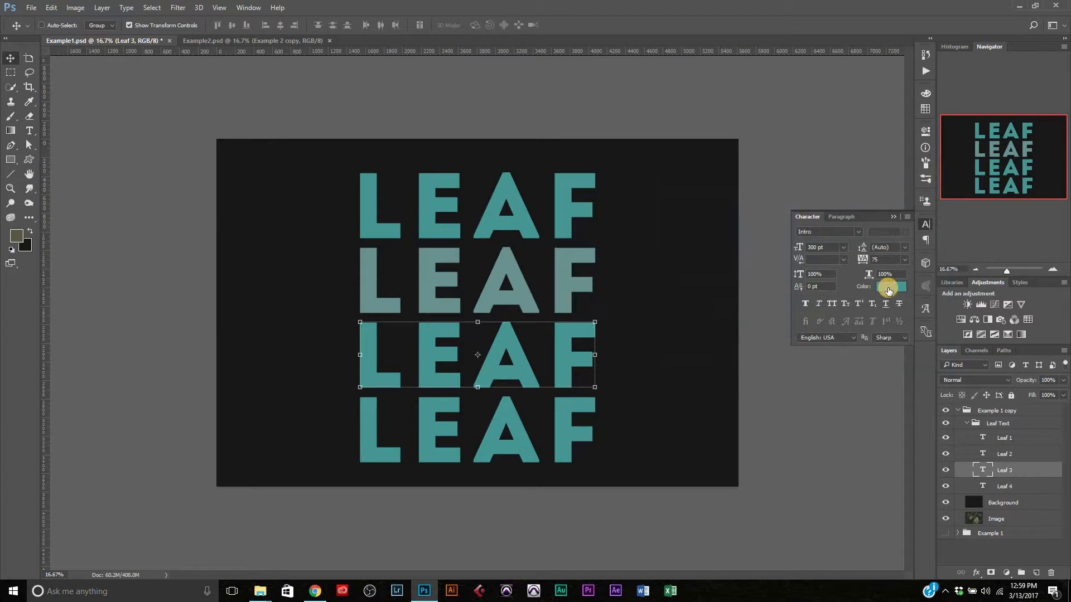
Change the text color of Leaf 3 to a grayer teal and Leaf 4 to a neutral gray
{"action": "left_click", "coordinate": [888, 291]}
{"action": "left_click_drag", "start_coordinate": [697, 246], "coordinate": [674, 247]}
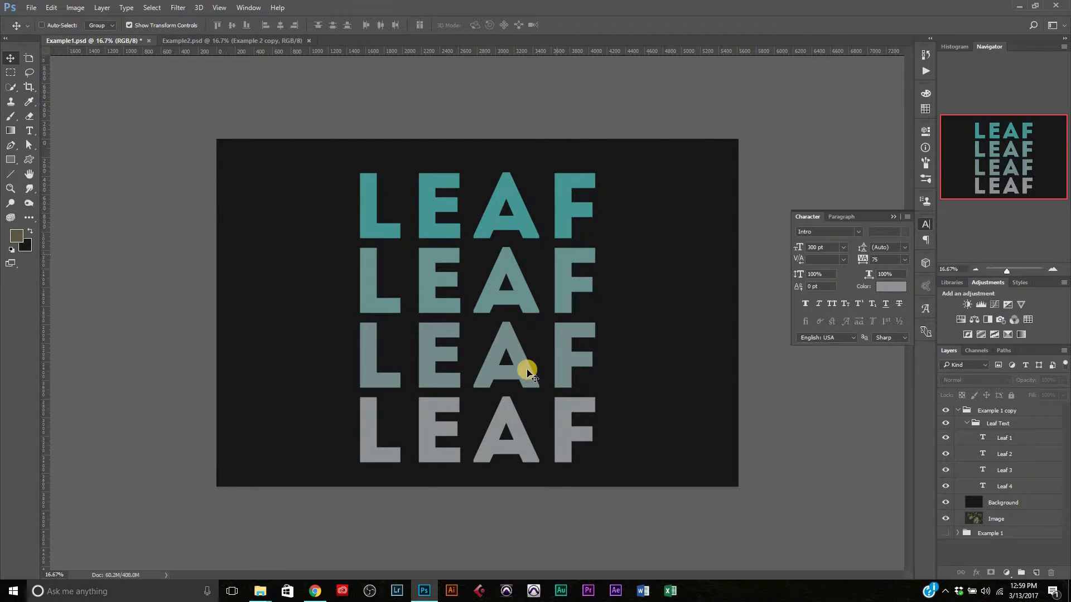
Collapse and duplicate the Leaf Text group, and convert the duplicate to a smart object
{"action": "left_click", "coordinate": [967, 423]}
{"action": "left_click", "coordinate": [1007, 424]}
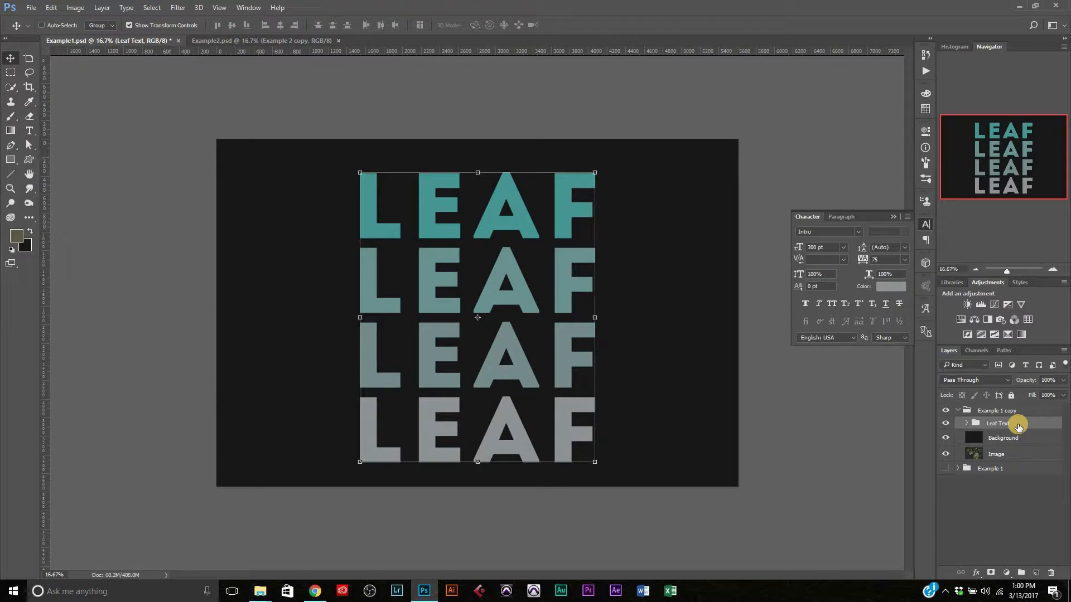
{"action": "left_click_drag", "start_coordinate": [1019, 427], "coordinate": [1020, 420]}
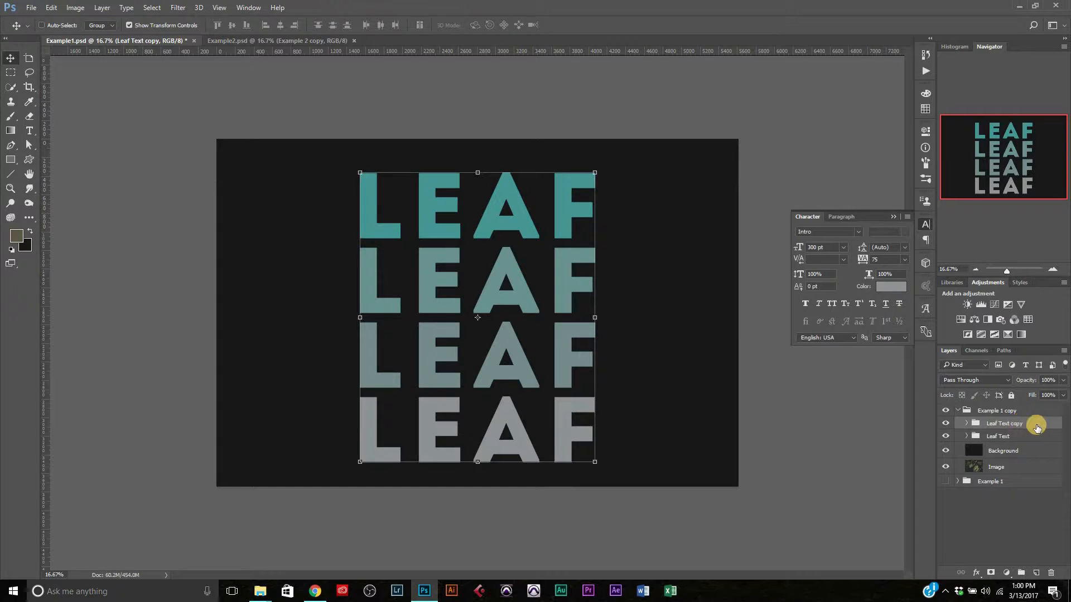
{"action": "right_click", "coordinate": [1036, 425]}
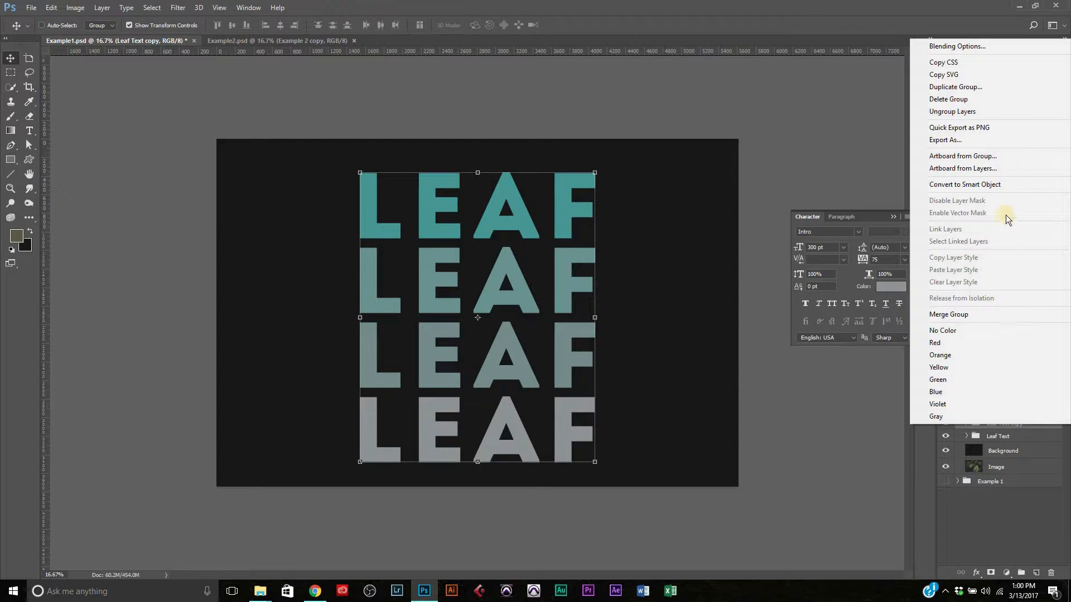
{"action": "left_click", "coordinate": [995, 185]}
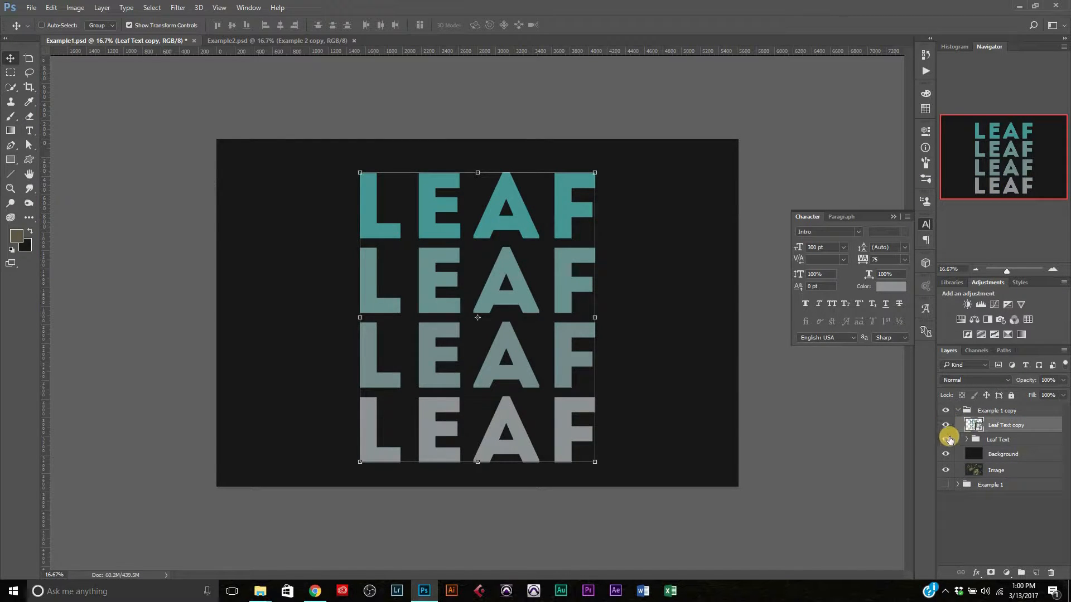
Hide the original Leaf Text group and keep the Leaf Text copy smart object visible
{"action": "mouse_move", "coordinate": [524, 294]}
{"action": "left_mouse_down"}
{"action": "mouse_move", "coordinate": [452, 267]}
{"action": "mouse_move", "coordinate": [530, 311]}
{"action": "mouse_move", "coordinate": [510, 286]}
{"action": "left_mouse_up"}
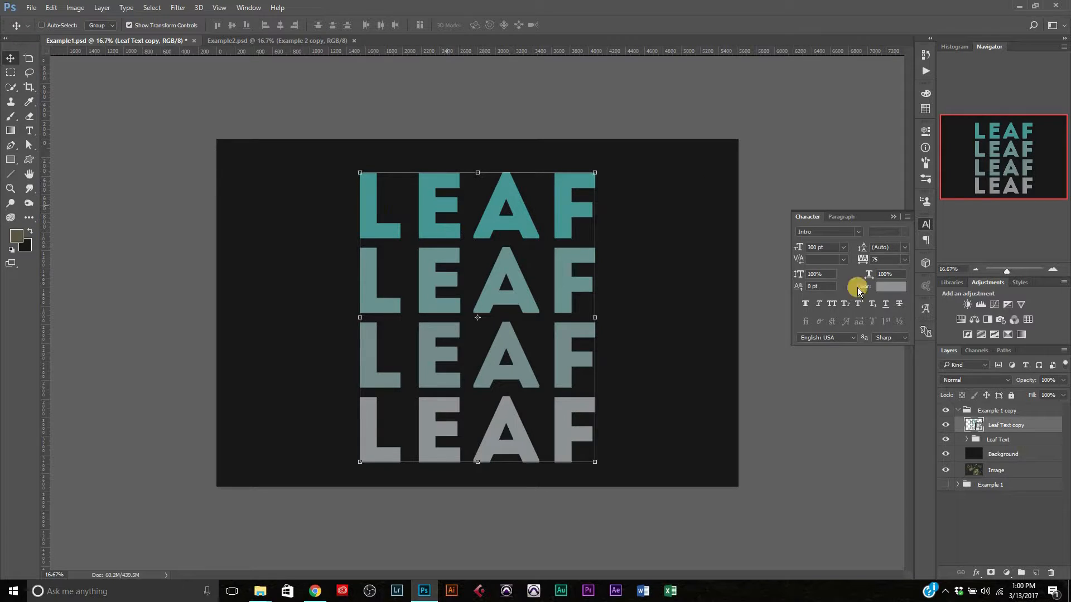
{"action": "left_click", "coordinate": [945, 425]}
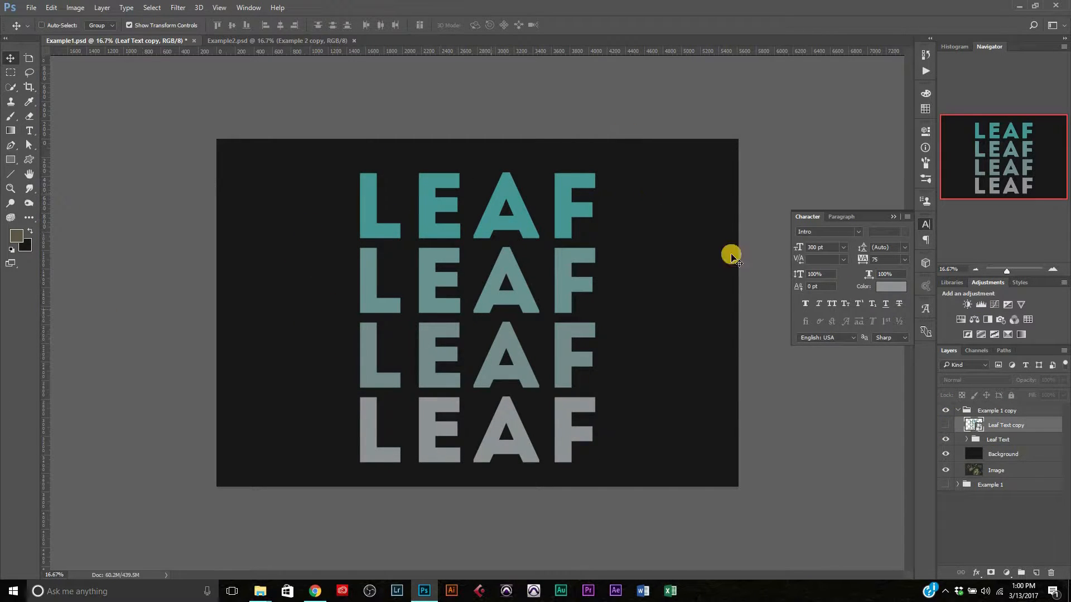
{"action": "left_click", "coordinate": [945, 425]}
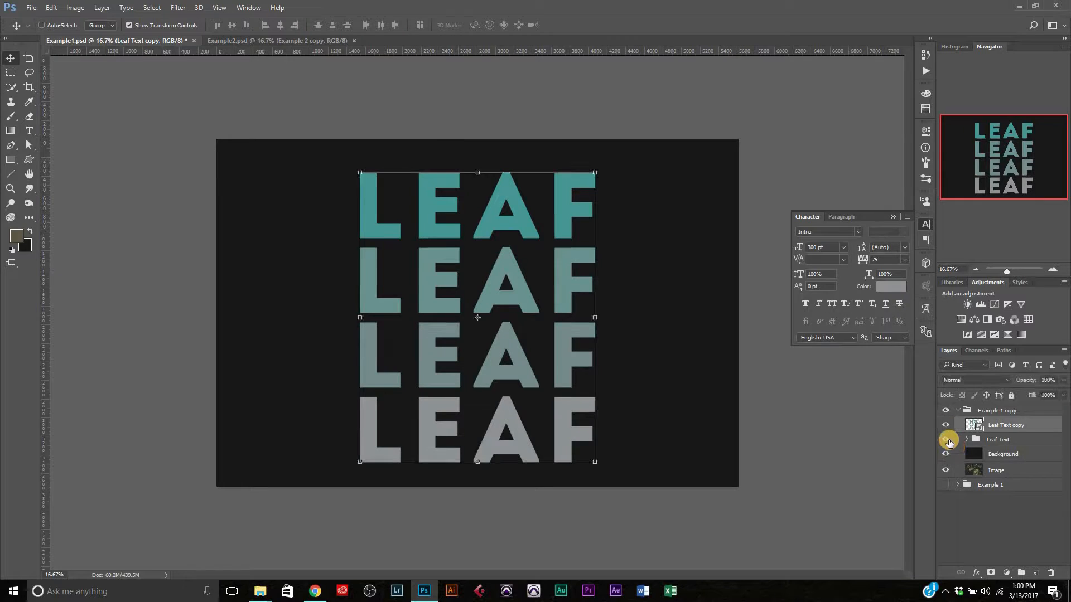
{"action": "left_click", "coordinate": [945, 441]}
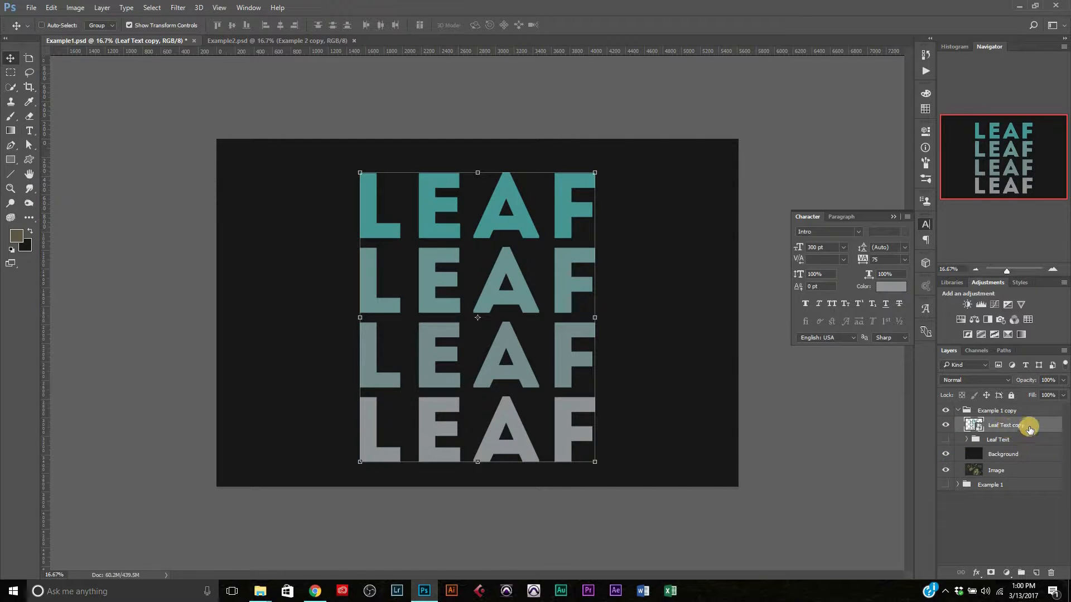
Duplicate the Image layer above Leaf Text copy and hide the duplicate
{"action": "left_click", "coordinate": [1023, 472]}
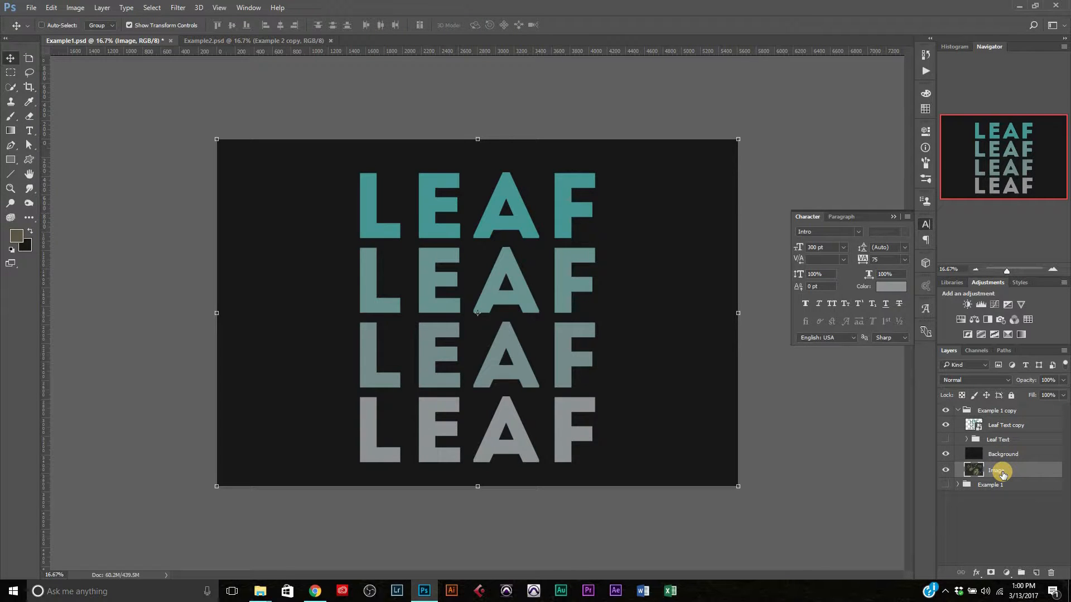
{"action": "left_click_drag", "start_coordinate": [1002, 473], "coordinate": [1002, 422]}
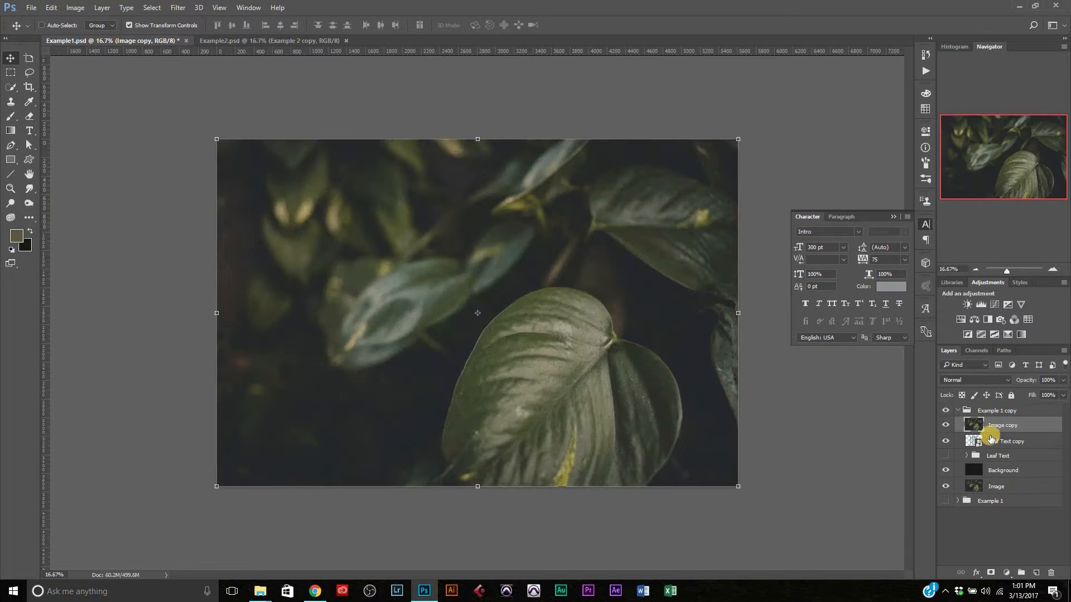
{"action": "left_click", "coordinate": [945, 426]}
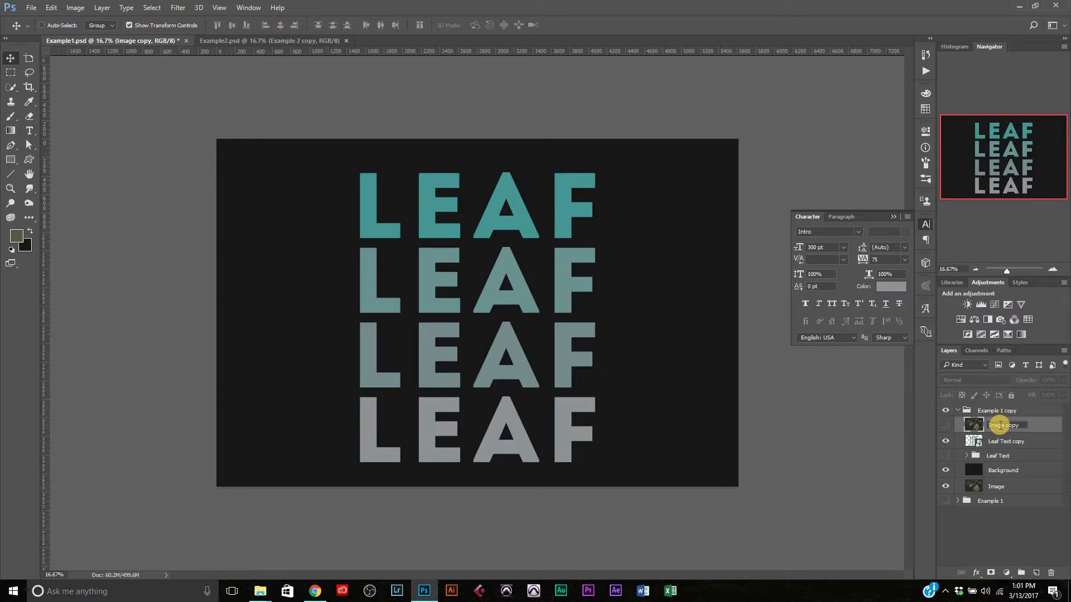
{"action": "key", "text": "Return"}
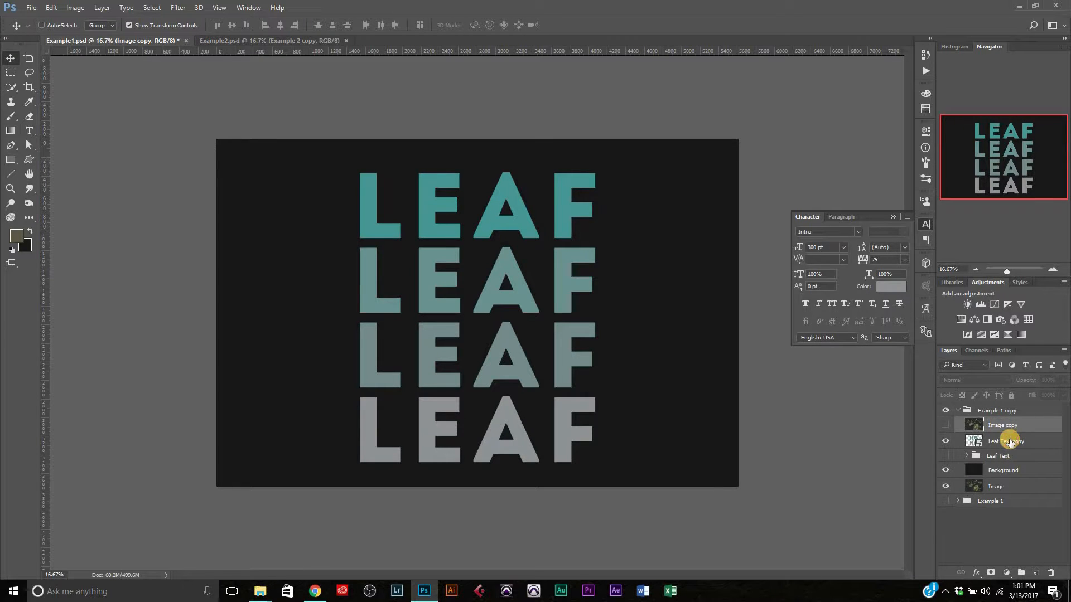
Assign a blue color label to the Leaf Text group
{"action": "left_click", "coordinate": [1010, 443]}
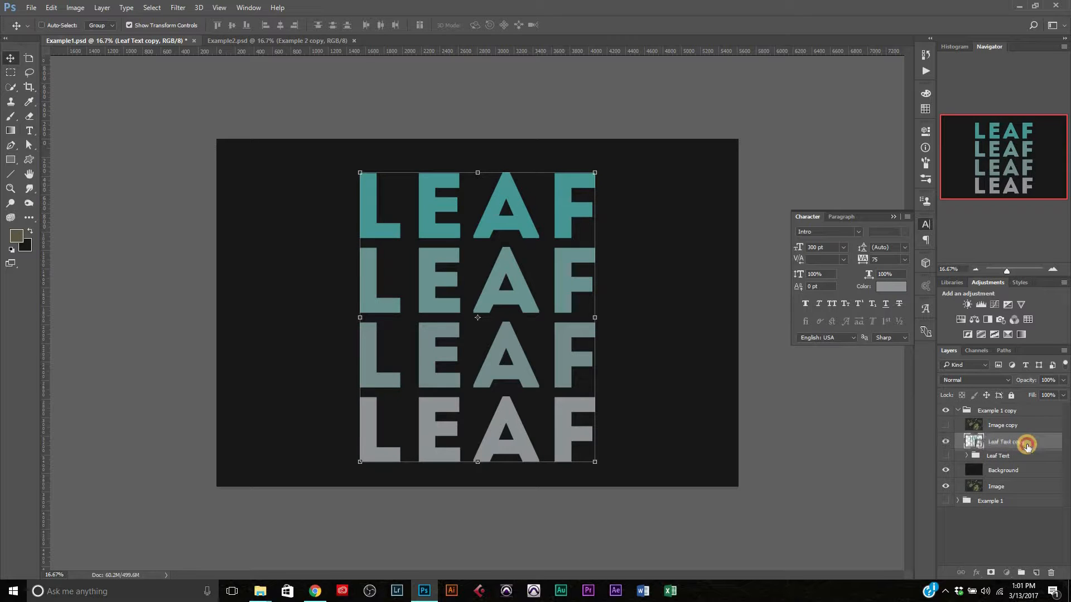
{"action": "left_click", "coordinate": [998, 456]}
{"action": "right_click", "coordinate": [999, 456]}
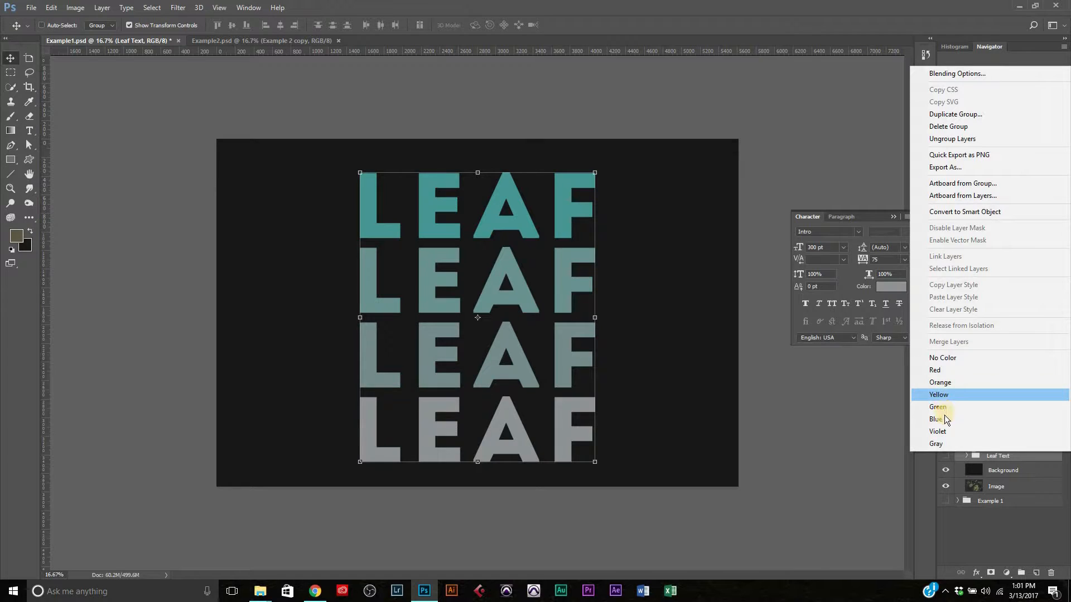
{"action": "left_click", "coordinate": [941, 419]}
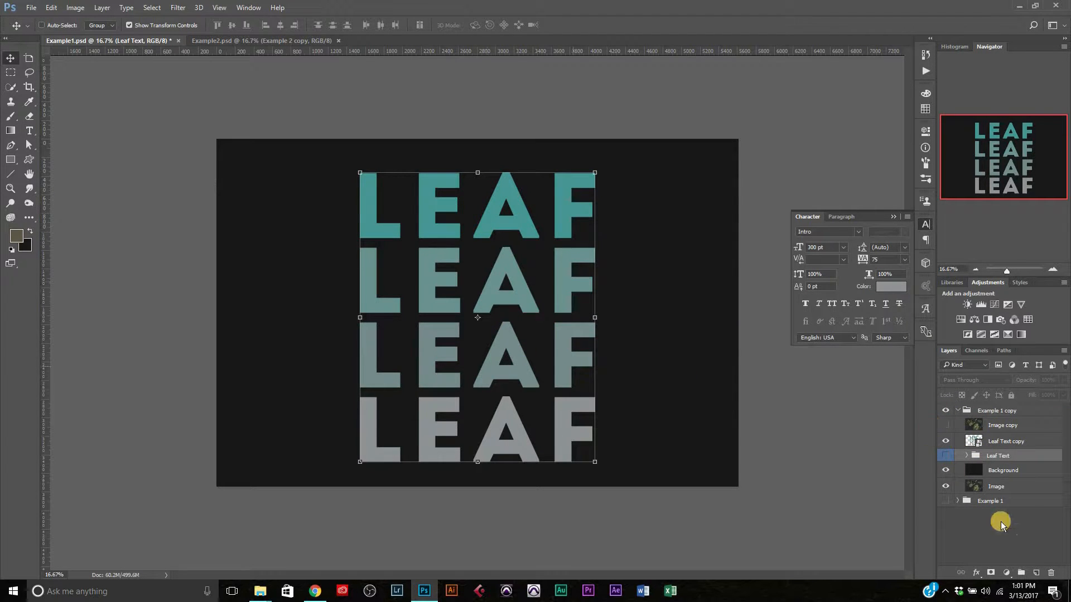
Select all the LEAF letters on the Leaf Text copy layer with the Quick Selection tool
{"action": "left_click", "coordinate": [1029, 442]}
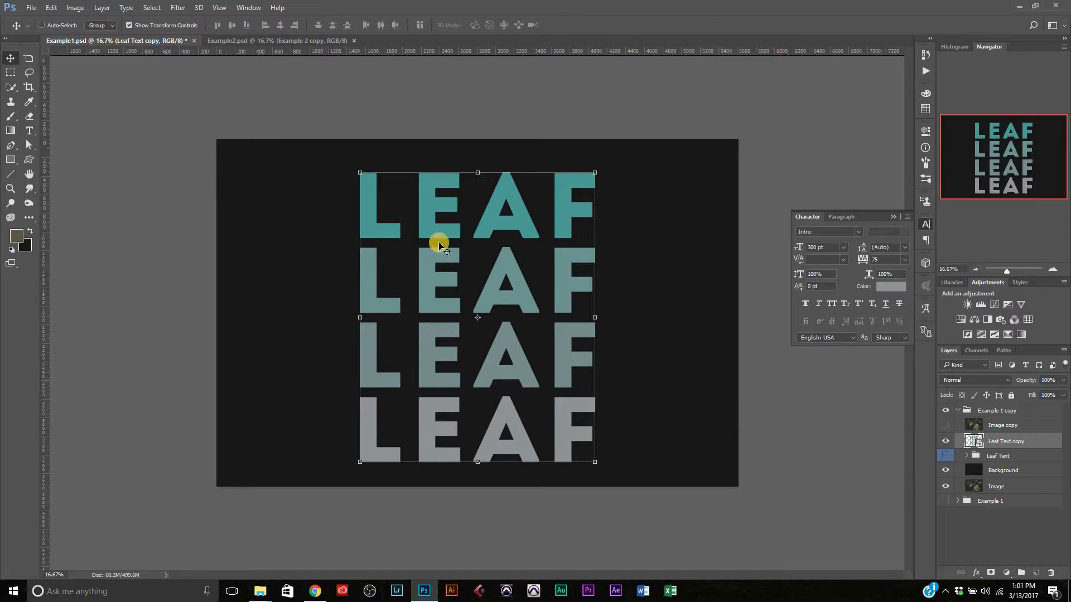
{"action": "left_click", "coordinate": [9, 89]}
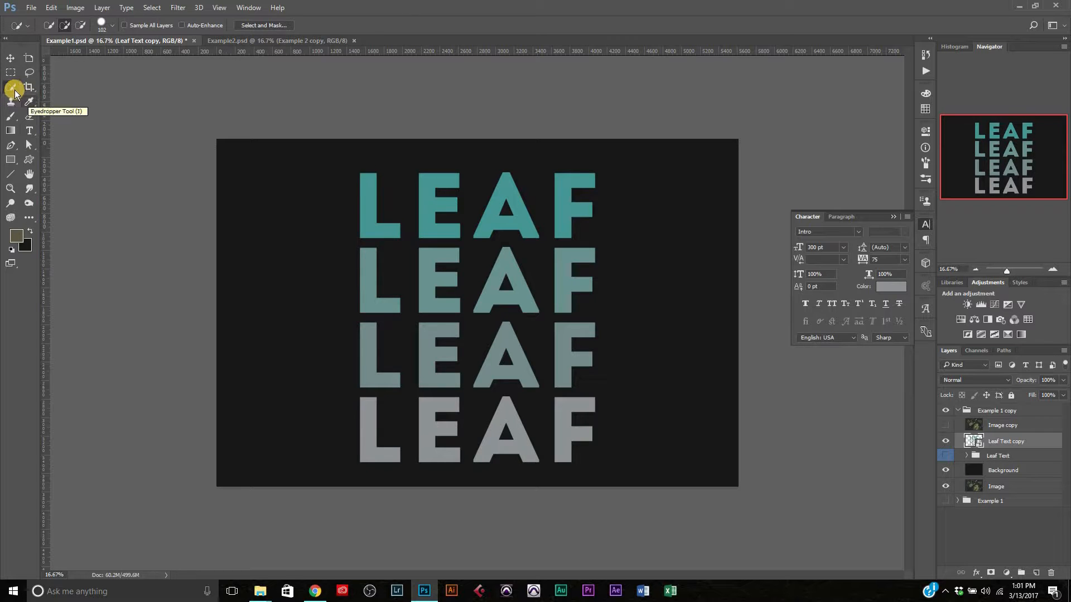
{"action": "mouse_move", "coordinate": [631, 201]}
{"action": "left_mouse_down"}
{"action": "mouse_move", "coordinate": [526, 191]}
{"action": "mouse_move", "coordinate": [408, 204]}
{"action": "mouse_move", "coordinate": [564, 171]}
{"action": "mouse_move", "coordinate": [334, 270]}
{"action": "mouse_move", "coordinate": [402, 279]}
{"action": "mouse_move", "coordinate": [374, 293]}
{"action": "mouse_move", "coordinate": [619, 333]}
{"action": "mouse_move", "coordinate": [383, 327]}
{"action": "mouse_move", "coordinate": [640, 353]}
{"action": "mouse_move", "coordinate": [516, 418]}
{"action": "mouse_move", "coordinate": [574, 354]}
{"action": "mouse_move", "coordinate": [490, 431]}
{"action": "left_mouse_up"}
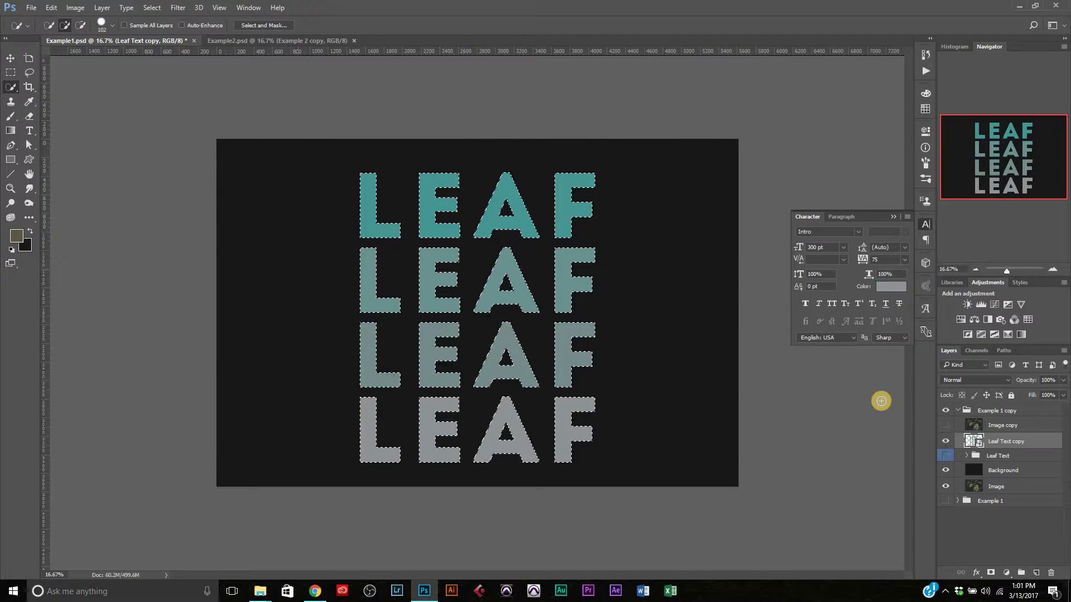
{"action": "left_click", "coordinate": [945, 492]}
{"action": "left_click", "coordinate": [946, 492]}
{"action": "left_click", "coordinate": [945, 487]}
{"action": "left_click", "coordinate": [946, 470]}
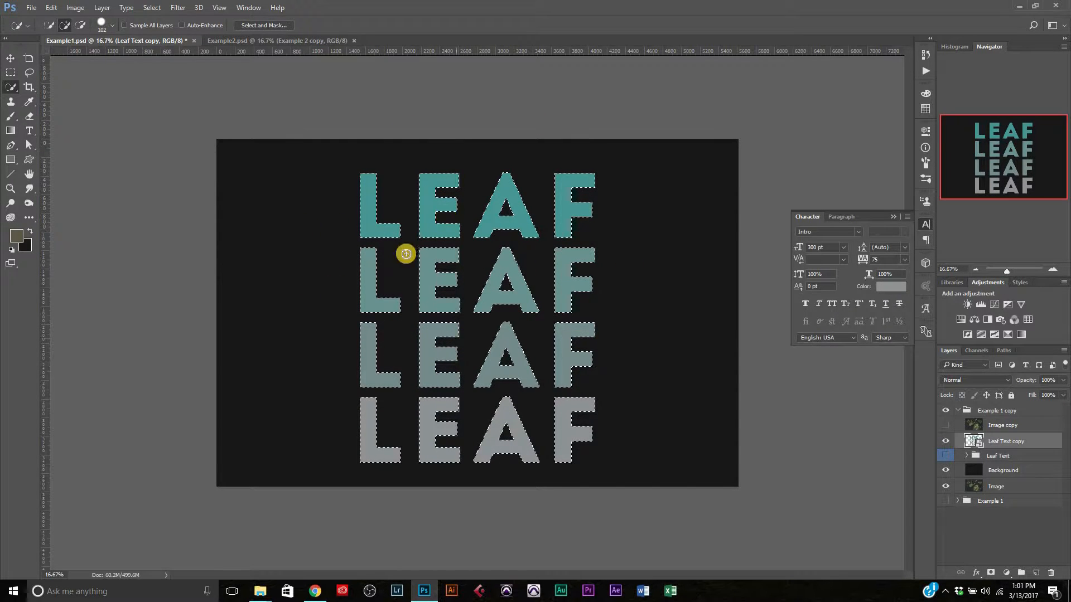
Mask the Image copy layer to the letter selection, with Leaf Text copy hidden and the Leaf Text group shown
{"action": "left_click", "coordinate": [944, 441]}
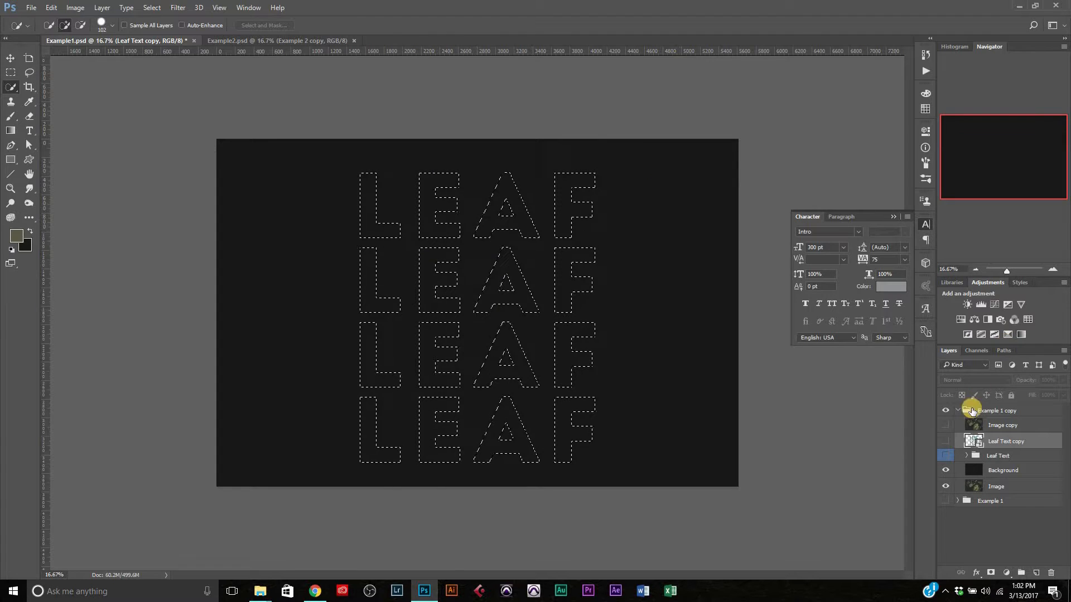
{"action": "left_click", "coordinate": [945, 425]}
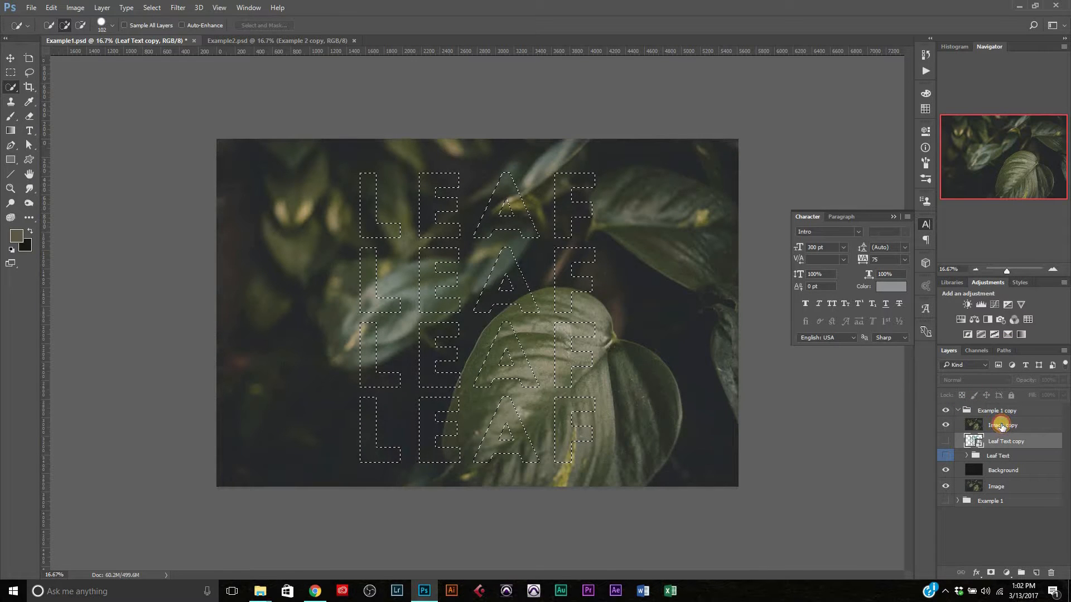
{"action": "left_click", "coordinate": [1002, 427]}
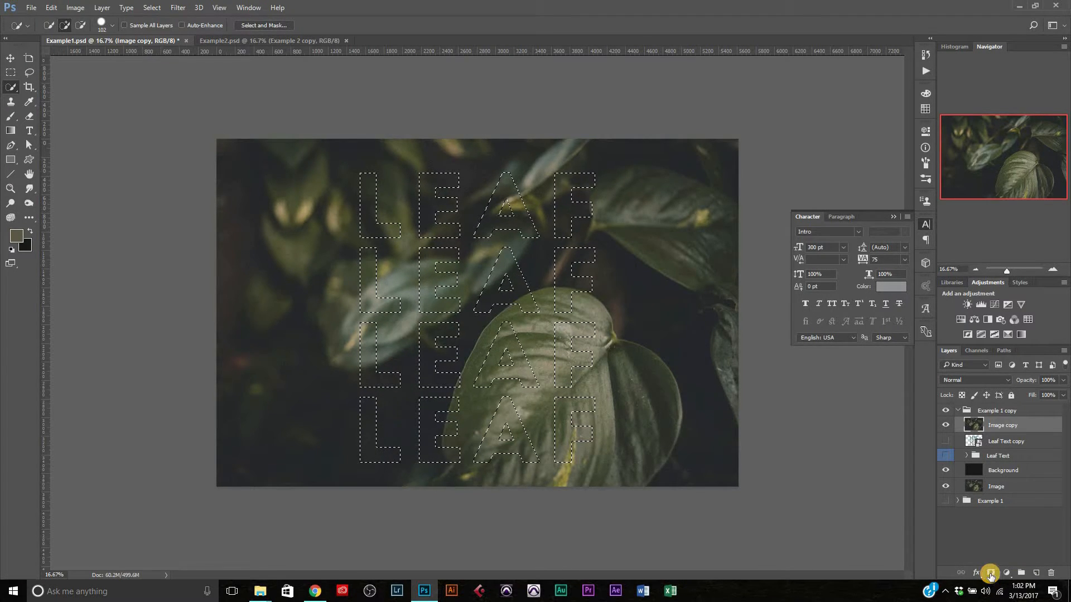
{"action": "left_click", "coordinate": [991, 574]}
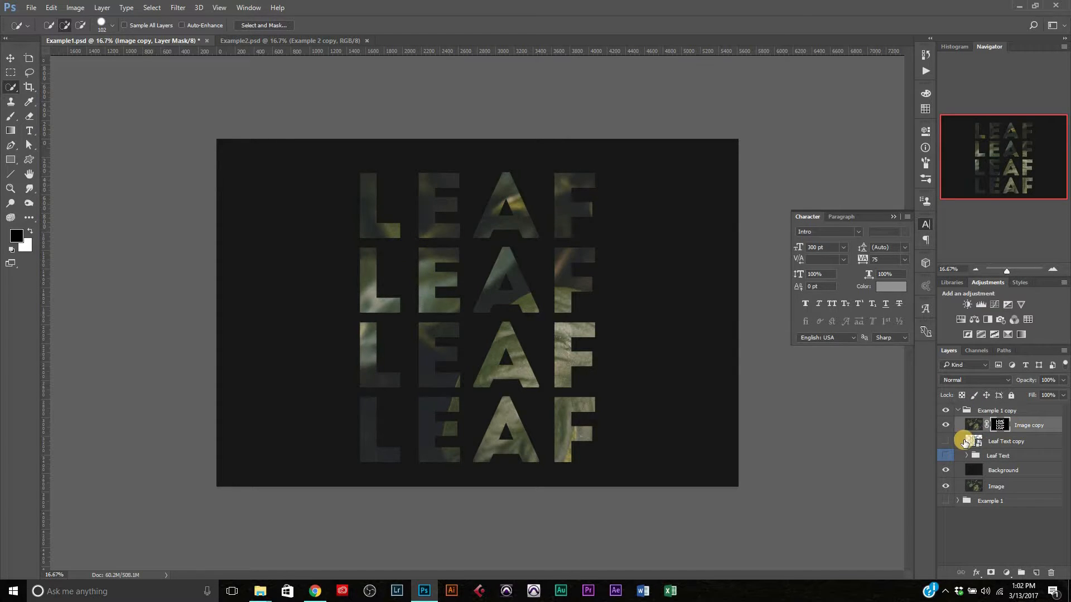
{"action": "left_click_drag", "start_coordinate": [947, 442], "coordinate": [943, 460]}
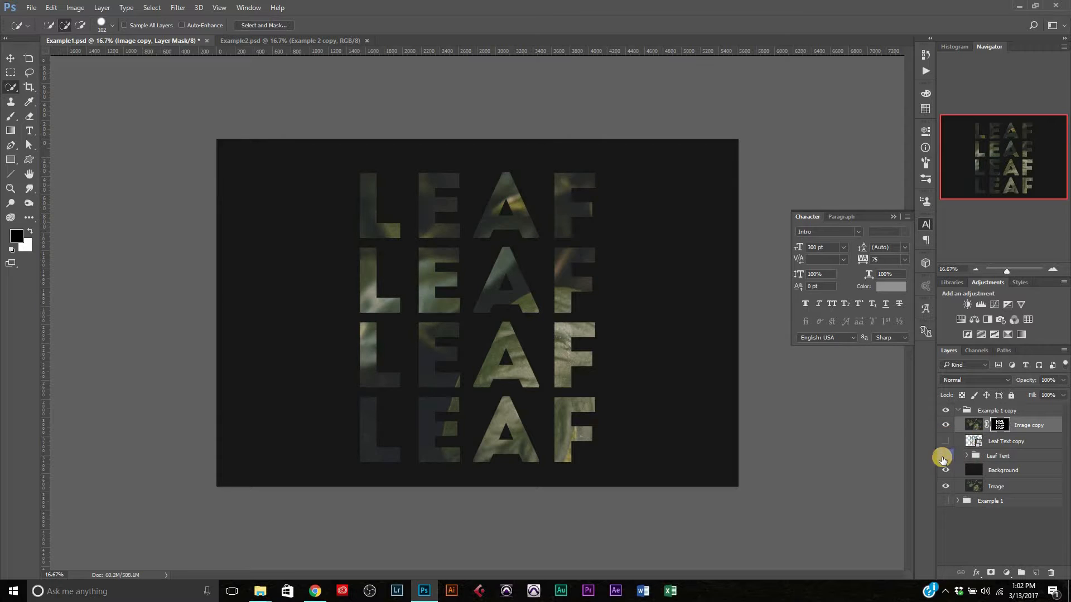
{"action": "left_click", "coordinate": [944, 457]}
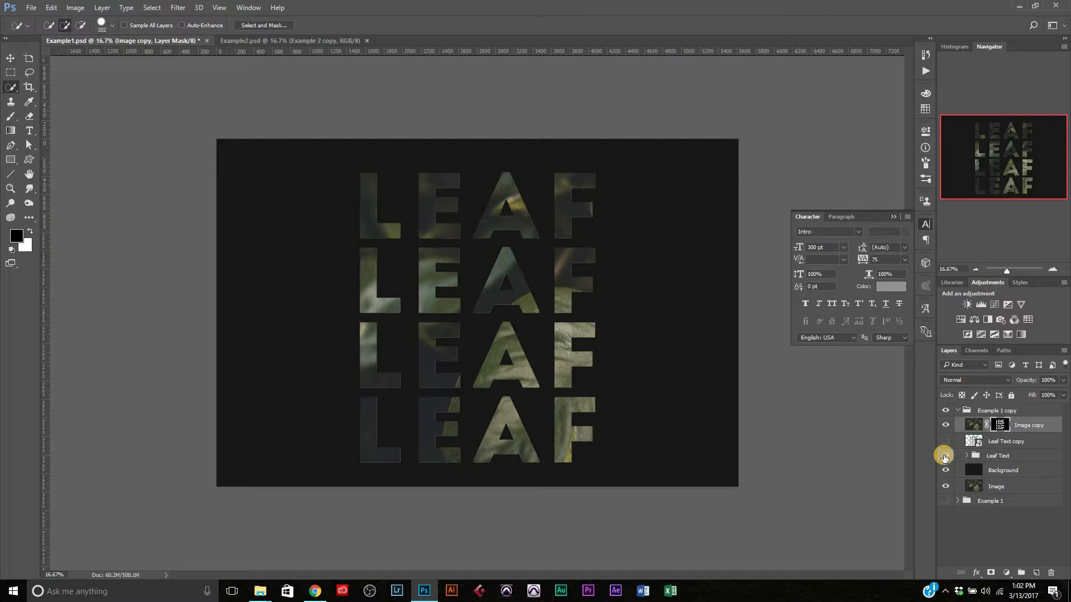
Rename the Image copy layer as Image Mask and give it a green color label
{"action": "left_click", "coordinate": [1056, 423]}
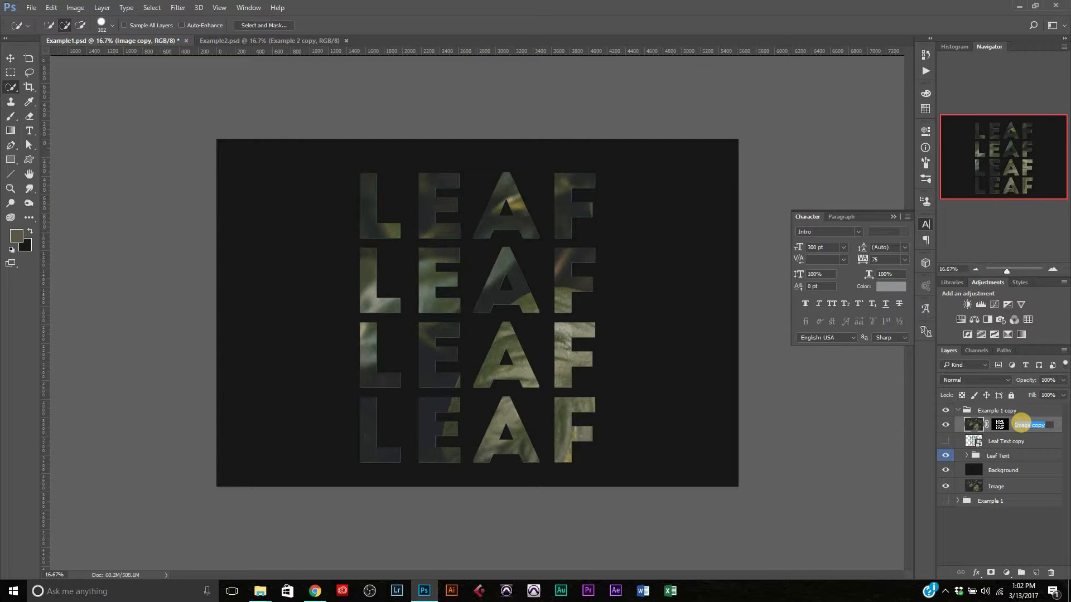
{"action": "left_click", "coordinate": [1022, 426]}
{"action": "type", "text": "Image Mask"}
{"action": "key", "text": "Return"}
{"action": "right_click", "coordinate": [1030, 427]}
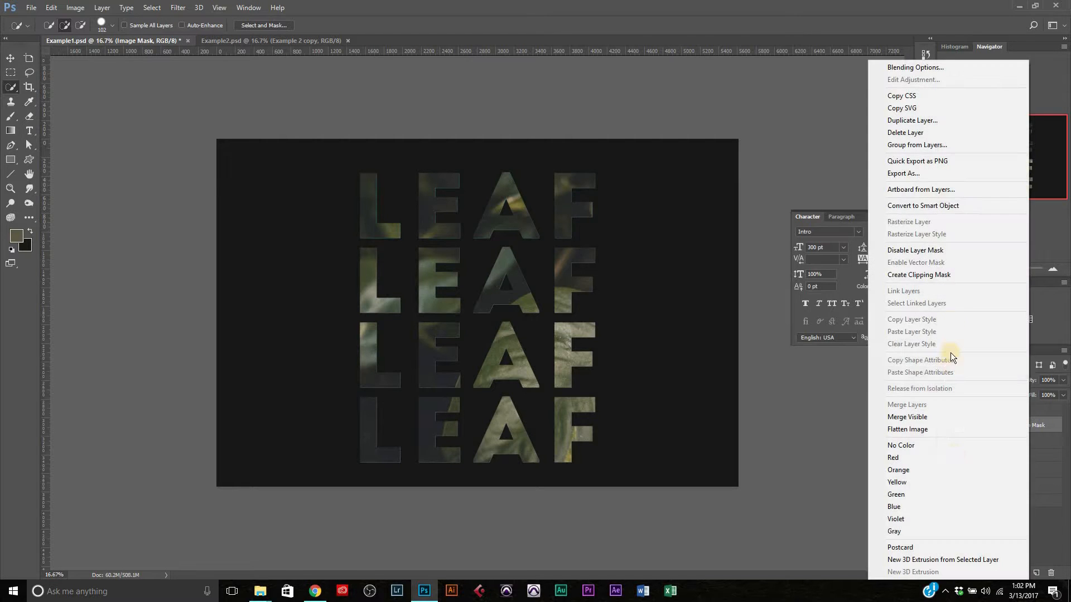
{"action": "left_click", "coordinate": [934, 494]}
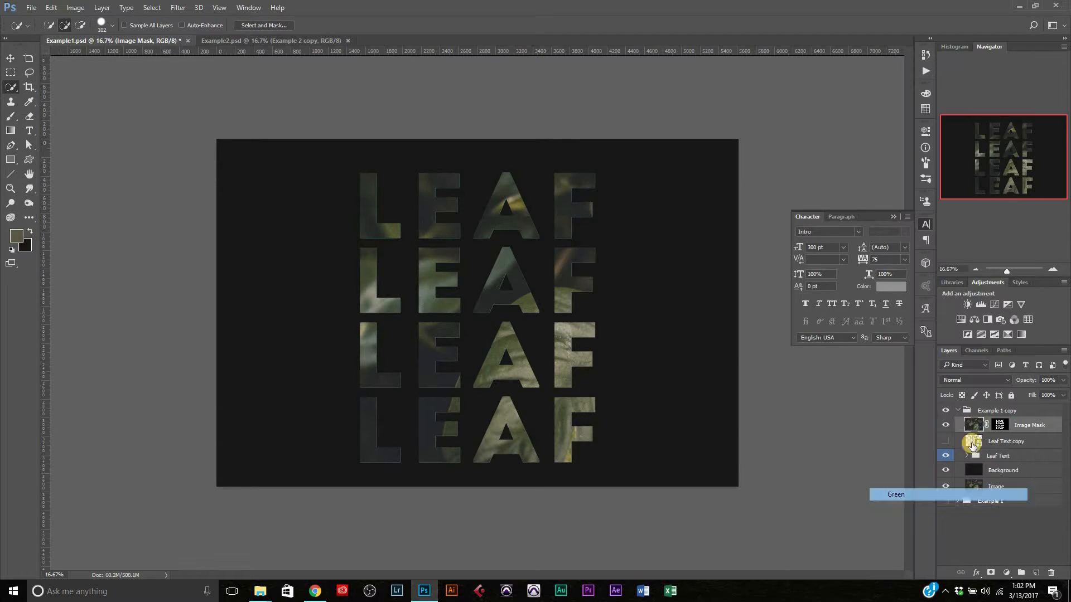
Move Image Mask directly above the Leaf Text group and set its blend mode to Overlay
{"action": "left_click_drag", "start_coordinate": [1027, 428], "coordinate": [1026, 449]}
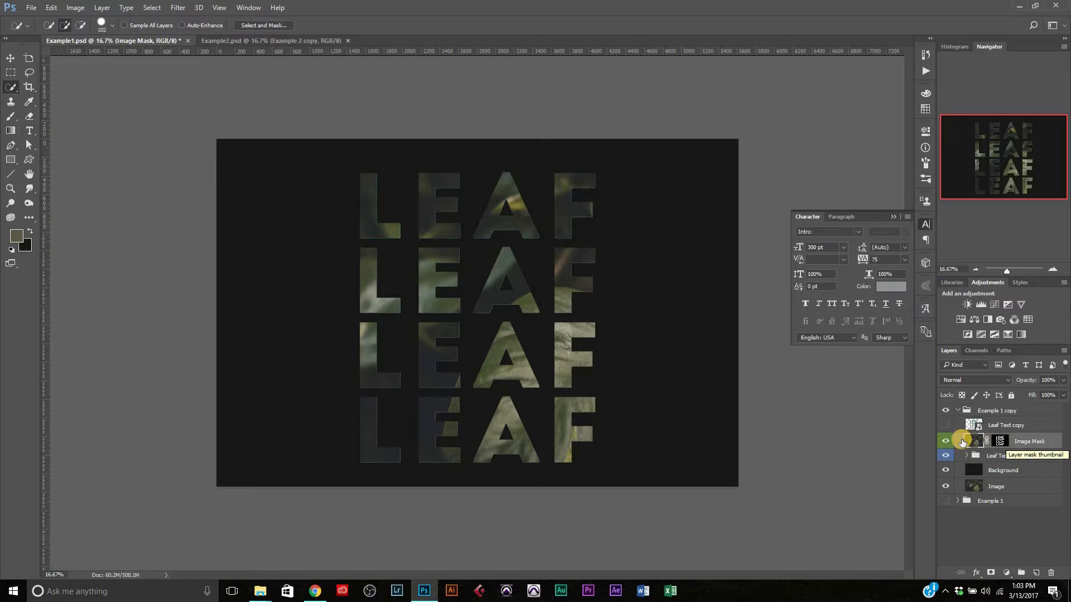
{"action": "left_click", "coordinate": [970, 441]}
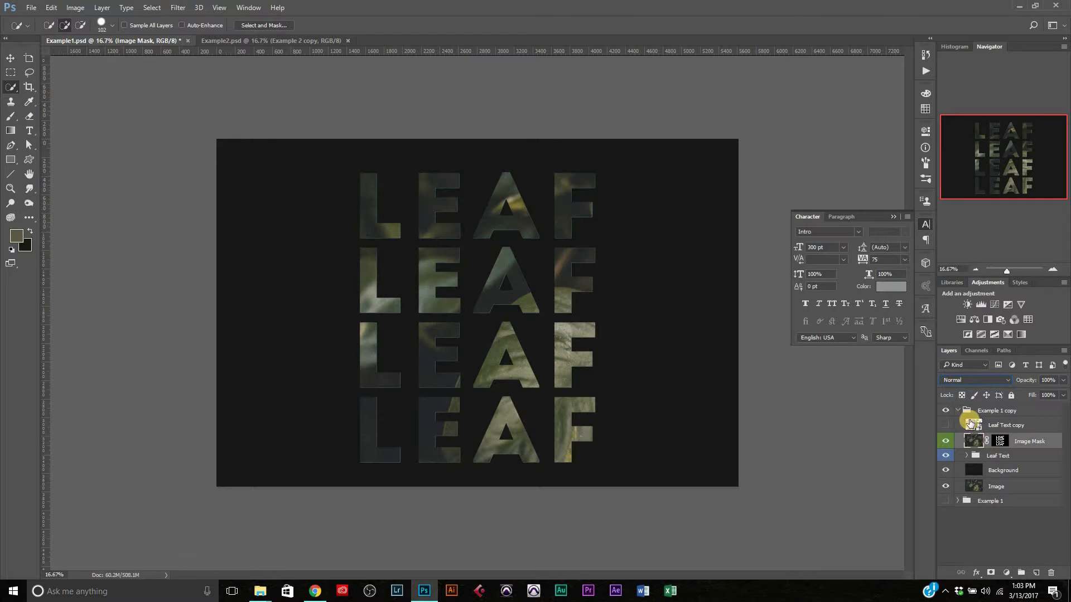
{"action": "left_click", "coordinate": [968, 380]}
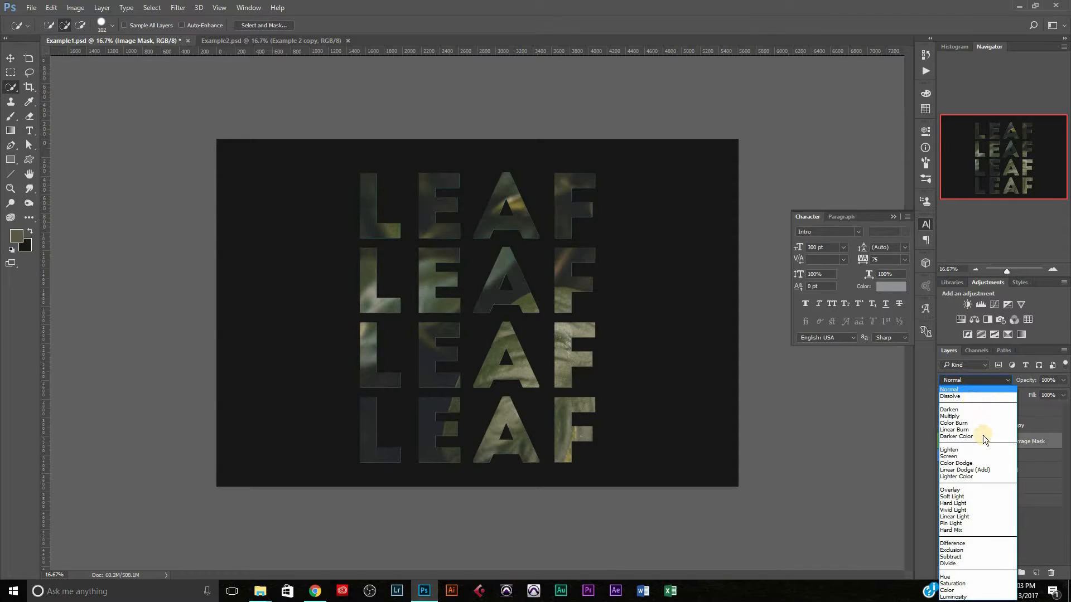
{"action": "left_click", "coordinate": [960, 490]}
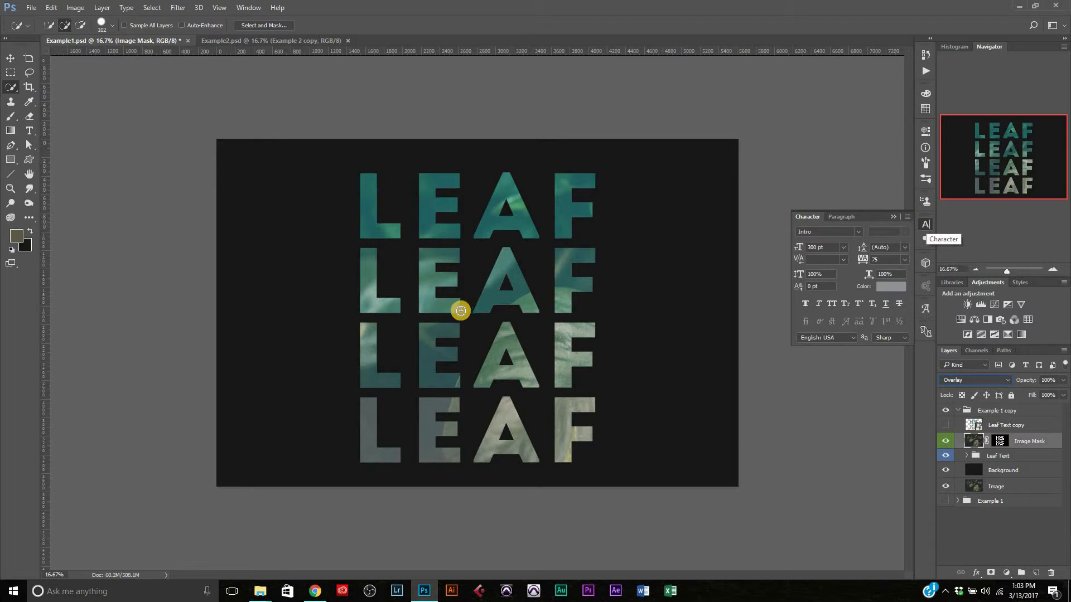
Unlink the Image Mask layer's photo from its mask and shift only the photo to the left behind the letters
{"action": "key", "text": "v"}
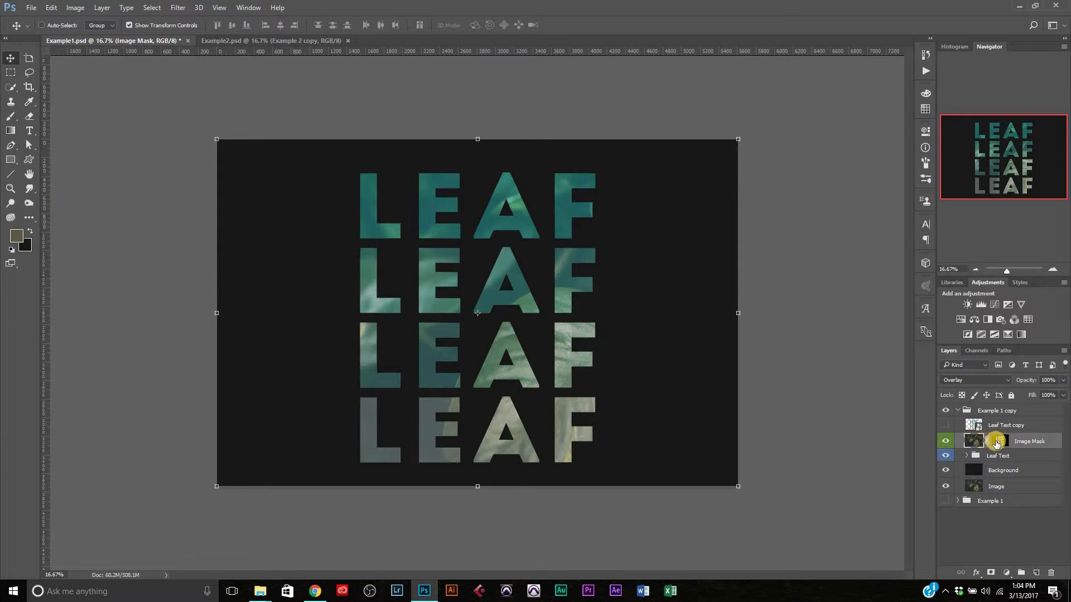
{"action": "left_click", "coordinate": [999, 444]}
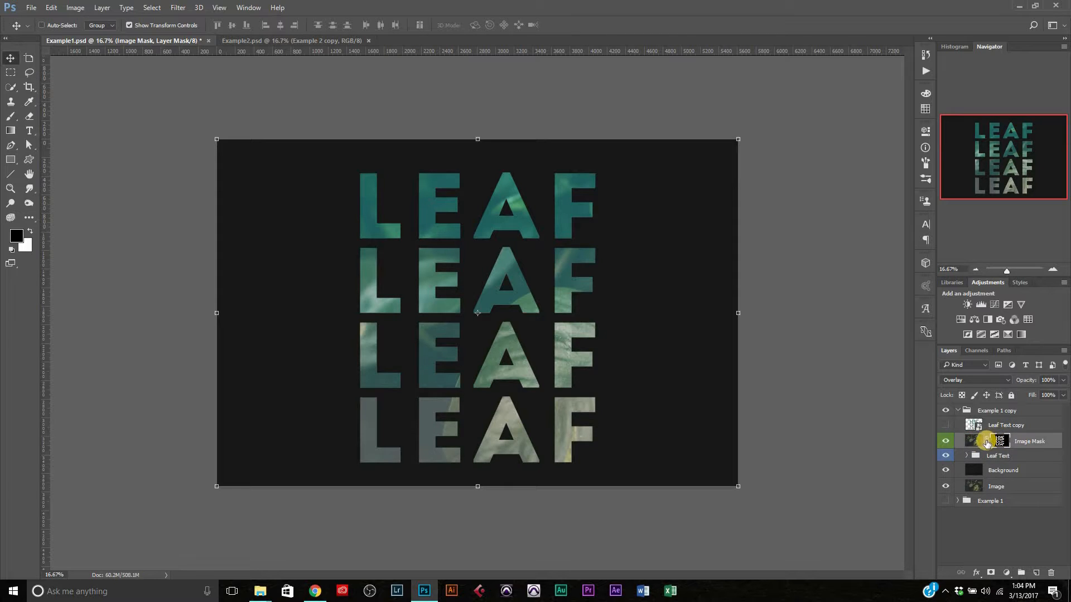
{"action": "left_click", "coordinate": [986, 441]}
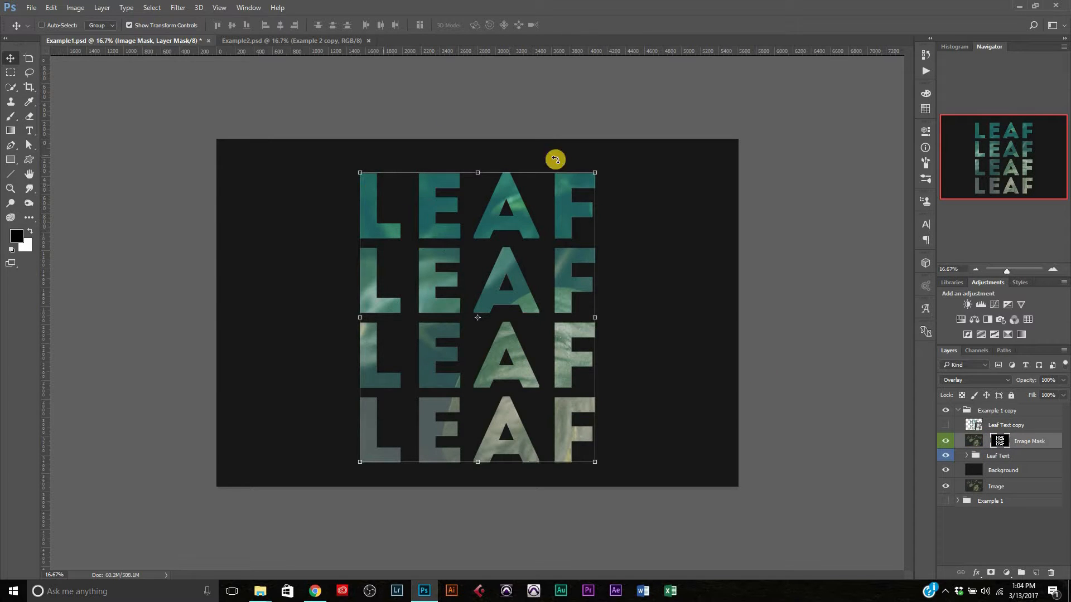
{"action": "left_click", "coordinate": [973, 441]}
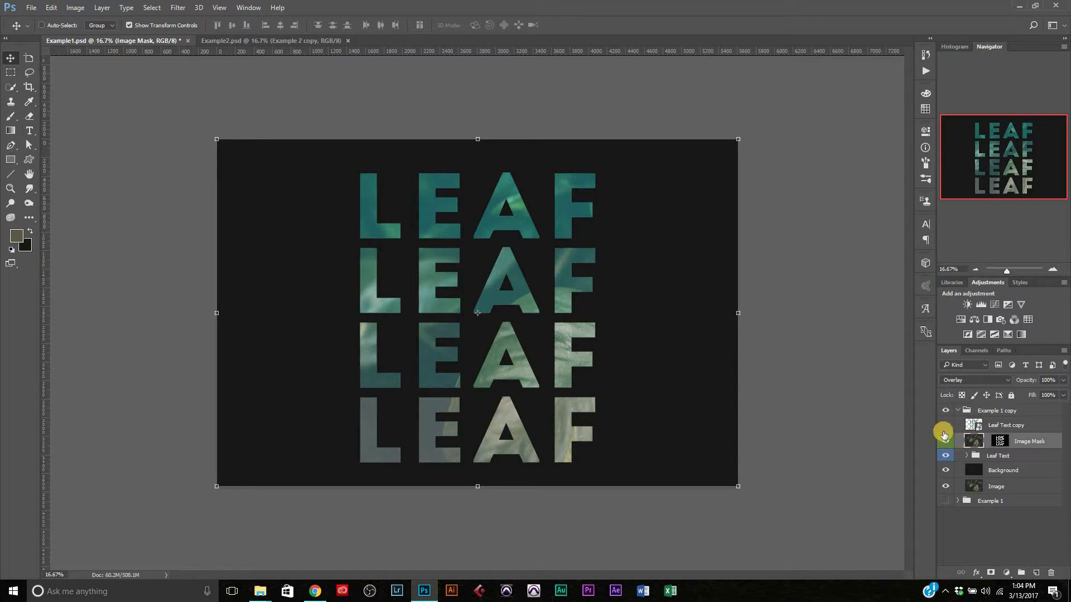
{"action": "left_click_drag", "start_coordinate": [658, 321], "coordinate": [586, 316]}
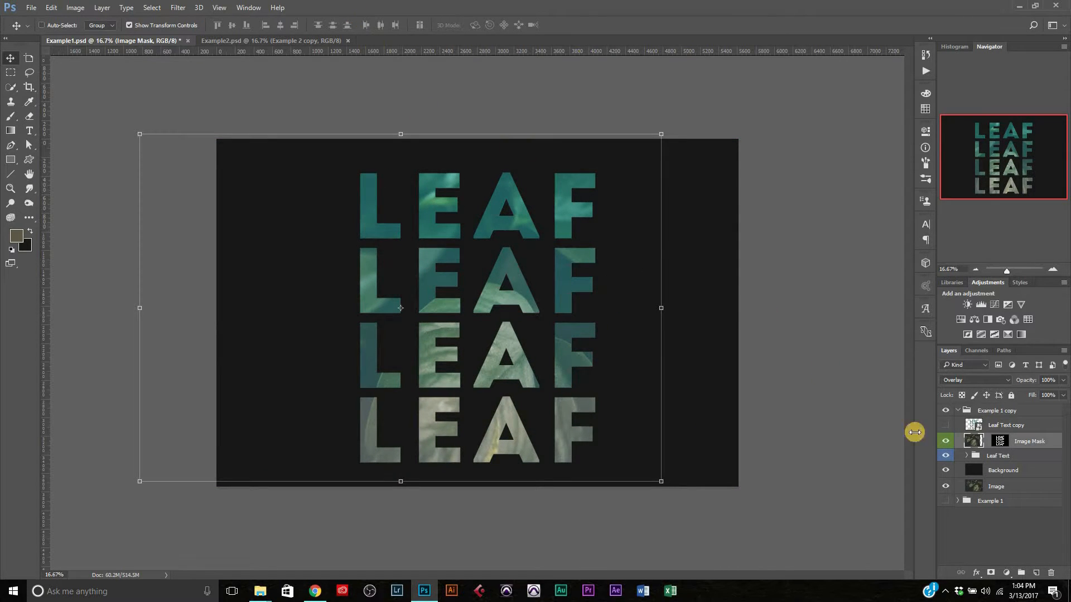
Relink the Image Mask photo with its mask, and undo a trial move of the layer
{"action": "left_click", "coordinate": [987, 442]}
{"action": "left_click_drag", "start_coordinate": [593, 316], "coordinate": [539, 306]}
{"action": "key", "text": "ctrl+z"}
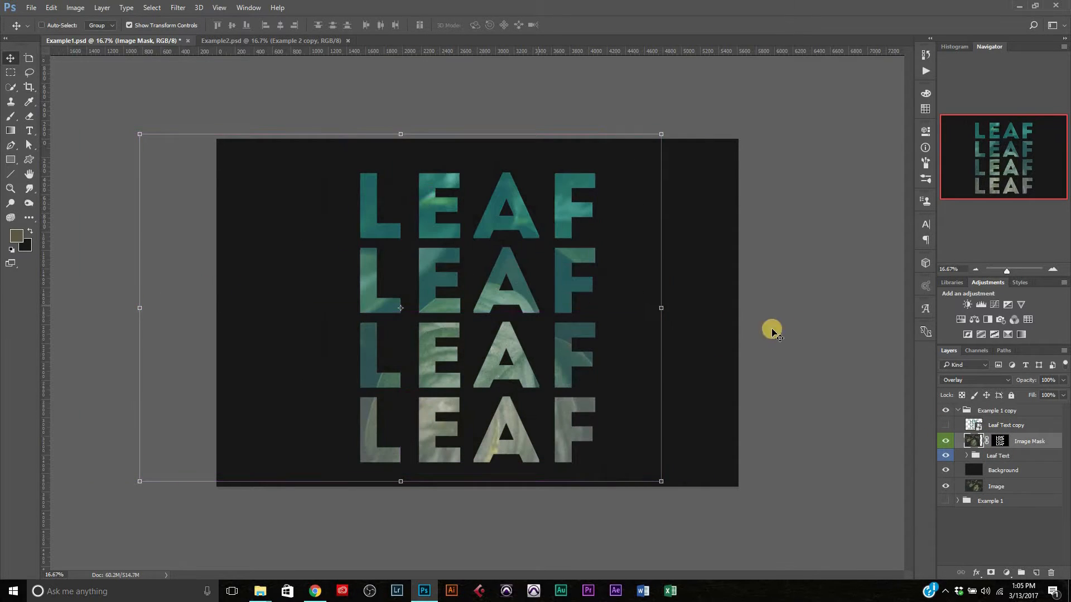
Copy the Lens Specs layer from the Example 1 group to the top of the Example 1 copy group, and collapse Example 1
{"action": "left_click", "coordinate": [996, 526]}
{"action": "left_click", "coordinate": [947, 426]}
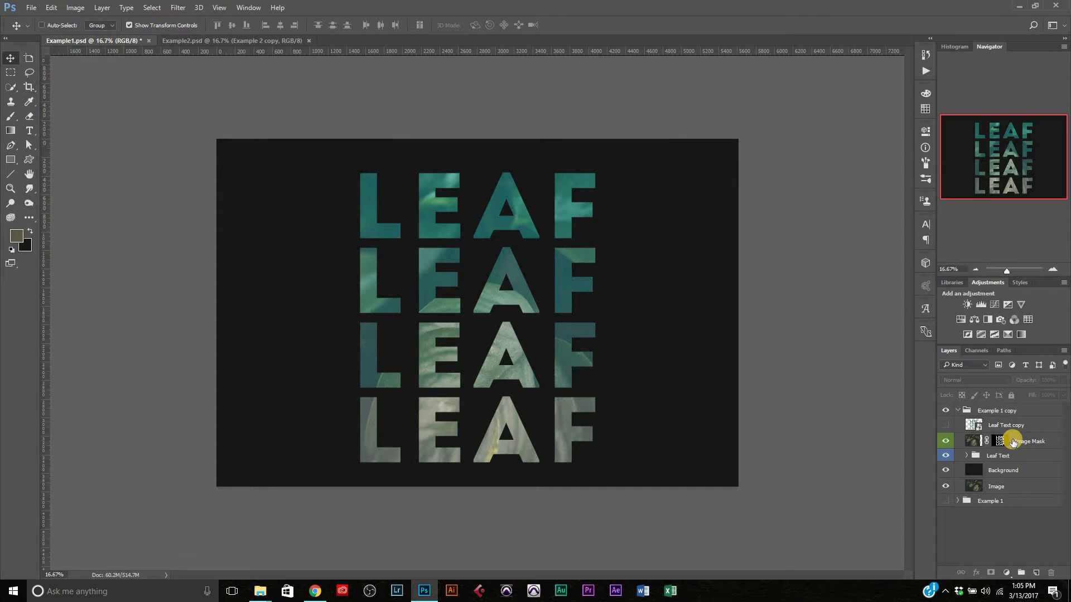
{"action": "left_click", "coordinate": [958, 501]}
{"action": "left_click_drag", "start_coordinate": [1001, 523], "coordinate": [985, 424]}
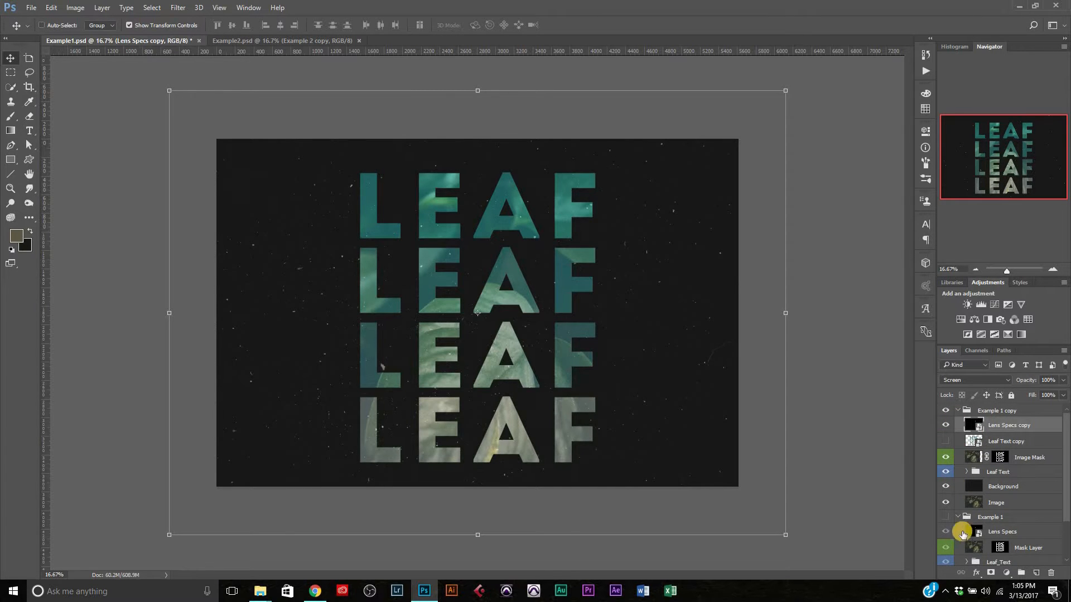
{"action": "left_click", "coordinate": [953, 512]}
{"action": "left_click", "coordinate": [971, 535]}
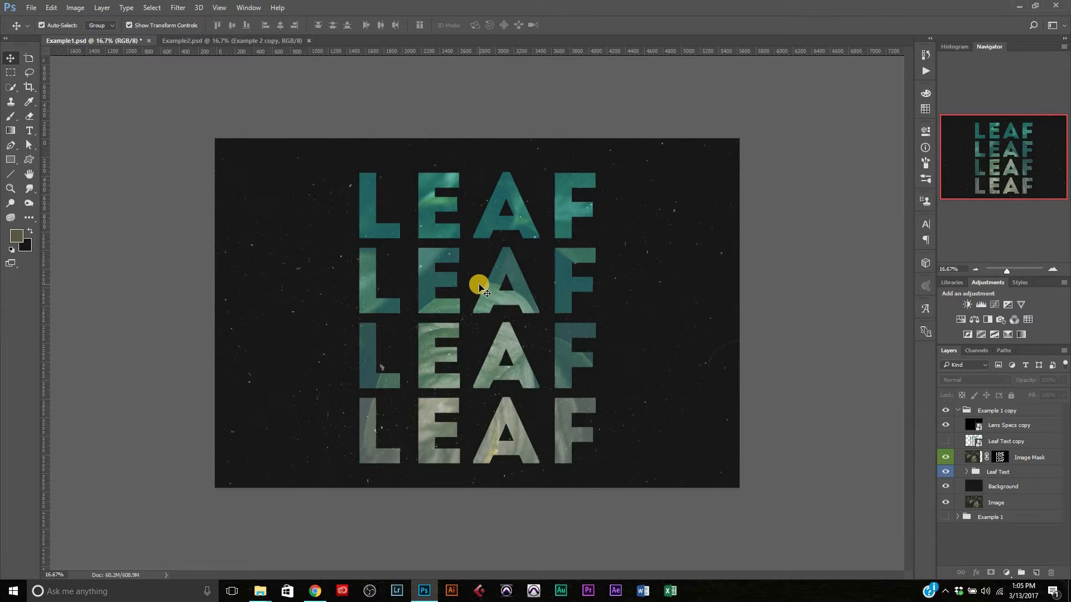
{"action": "scroll", "coordinate": [479, 286], "scroll_direction": "up", "scroll_amount": 1}
{"action": "scroll", "coordinate": [479, 286], "scroll_direction": "down", "scroll_amount": 1}
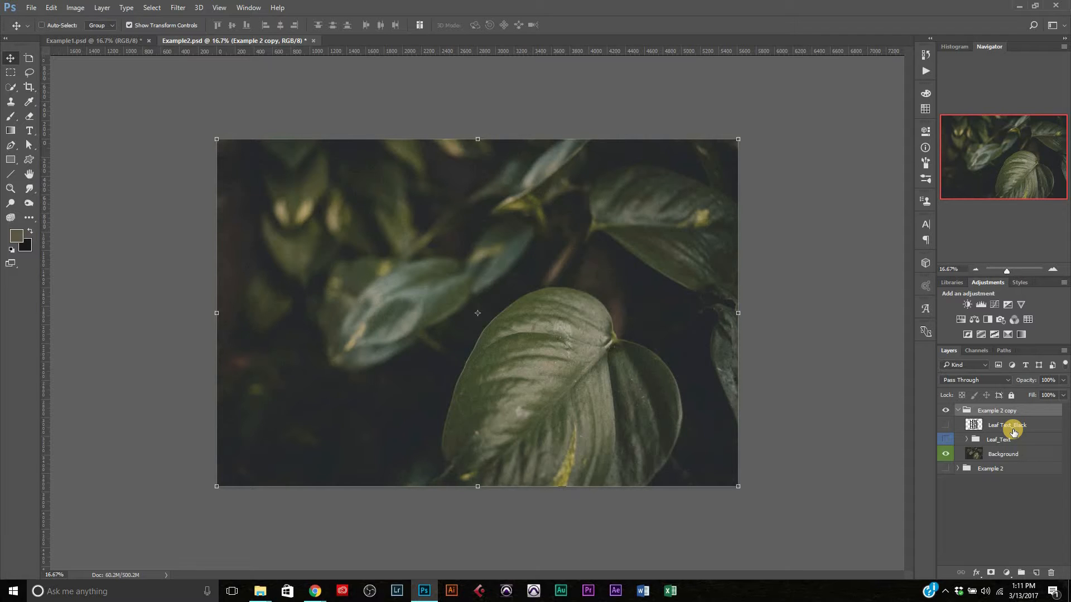
In Example2.psd, show Leaf Text_Black and place ThinkDesign-SubtleGrungeVector7.eps centered over the letters, enlarged to about 189%
{"action": "left_click", "coordinate": [946, 425]}
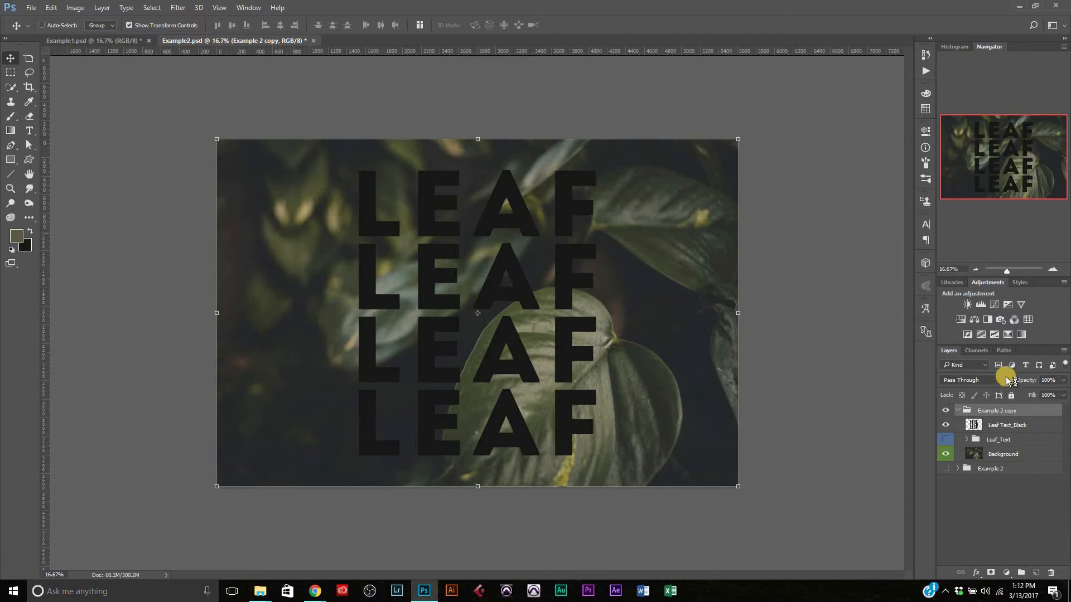
{"action": "left_click", "coordinate": [989, 509]}
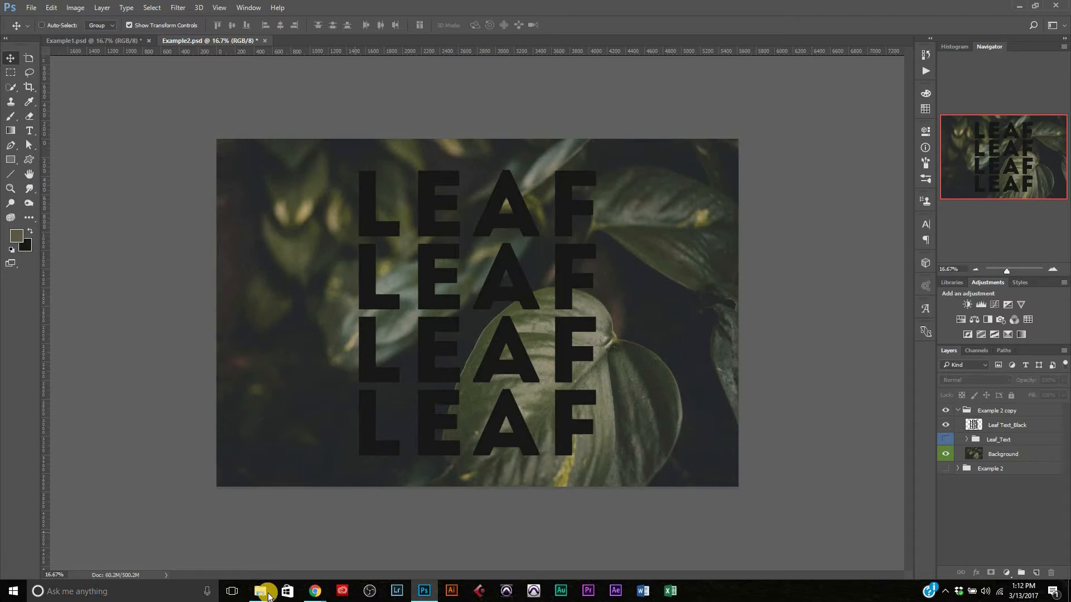
{"action": "left_click", "coordinate": [251, 507]}
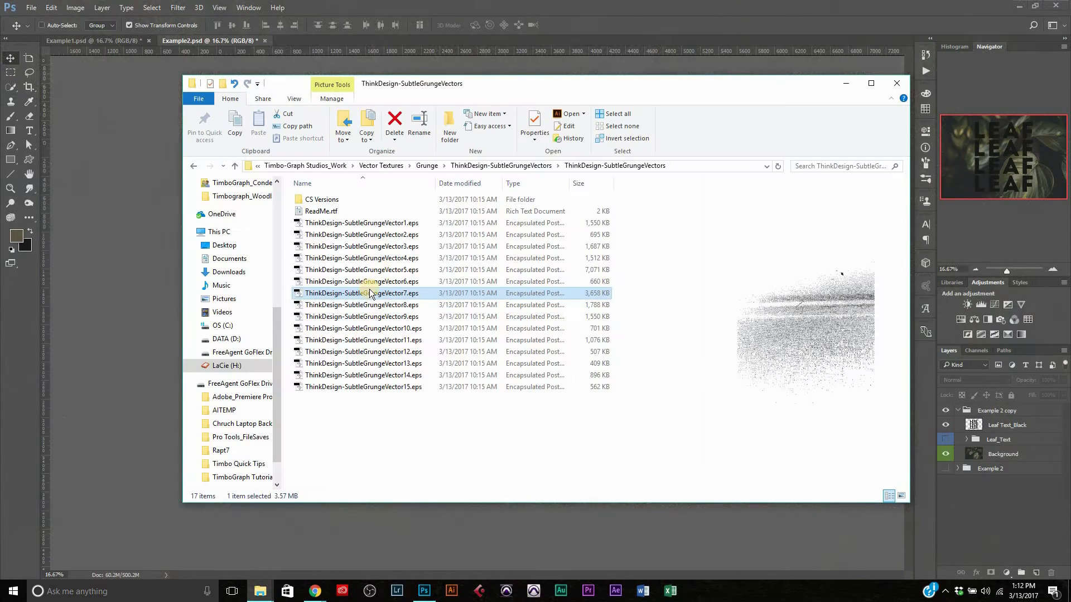
{"action": "left_click_drag", "start_coordinate": [347, 300], "coordinate": [143, 263]}
{"action": "left_click_drag", "start_coordinate": [569, 218], "coordinate": [678, 136]}
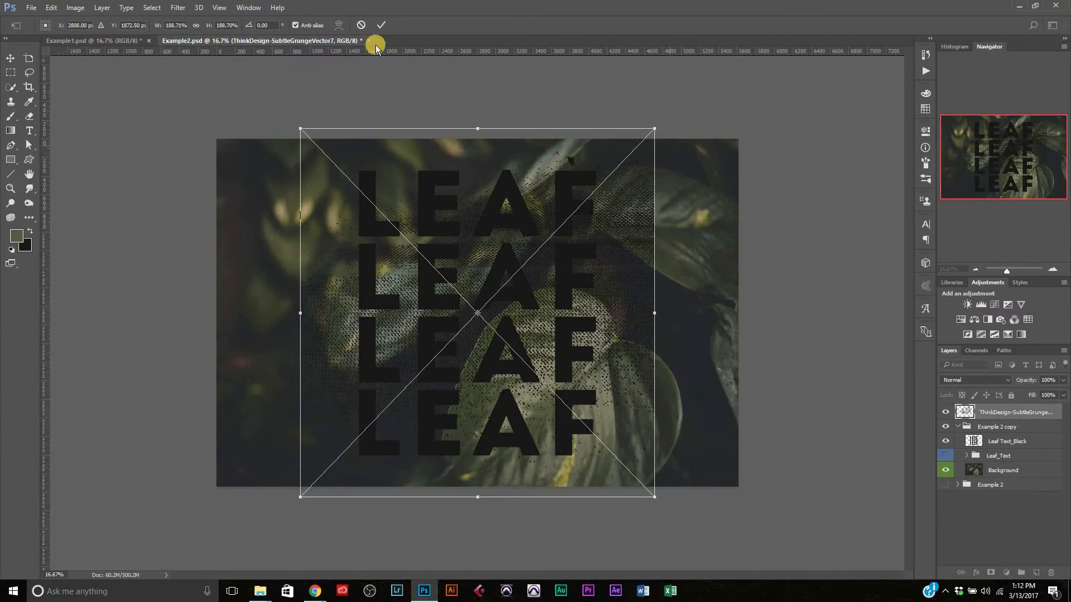
{"action": "left_click", "coordinate": [382, 25]}
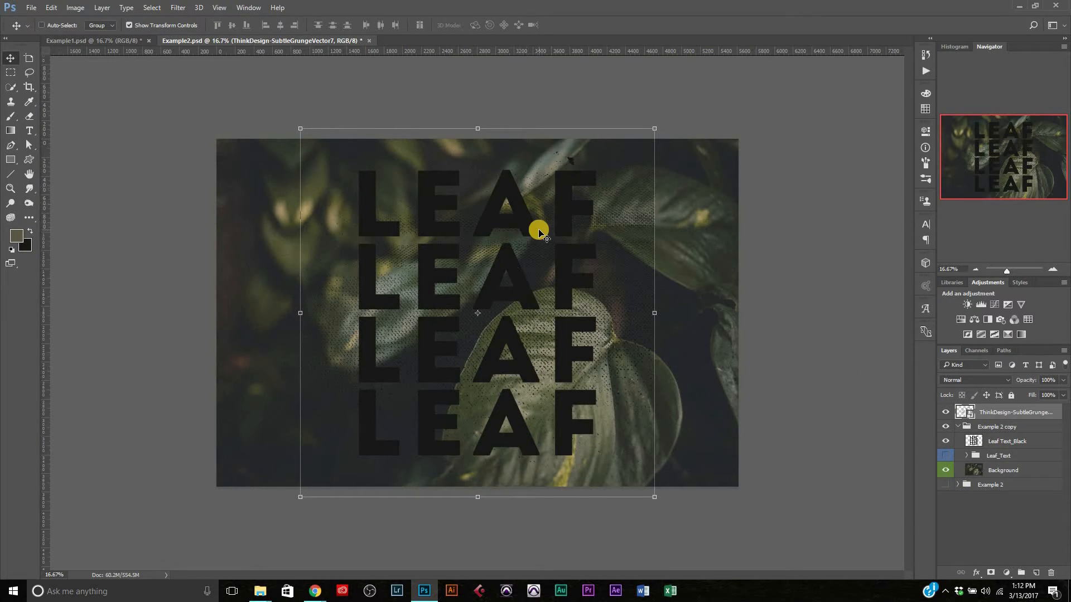
Select the grunge texture's specks with the Quick Selection tool and hide the texture layer
{"action": "key", "text": "w"}
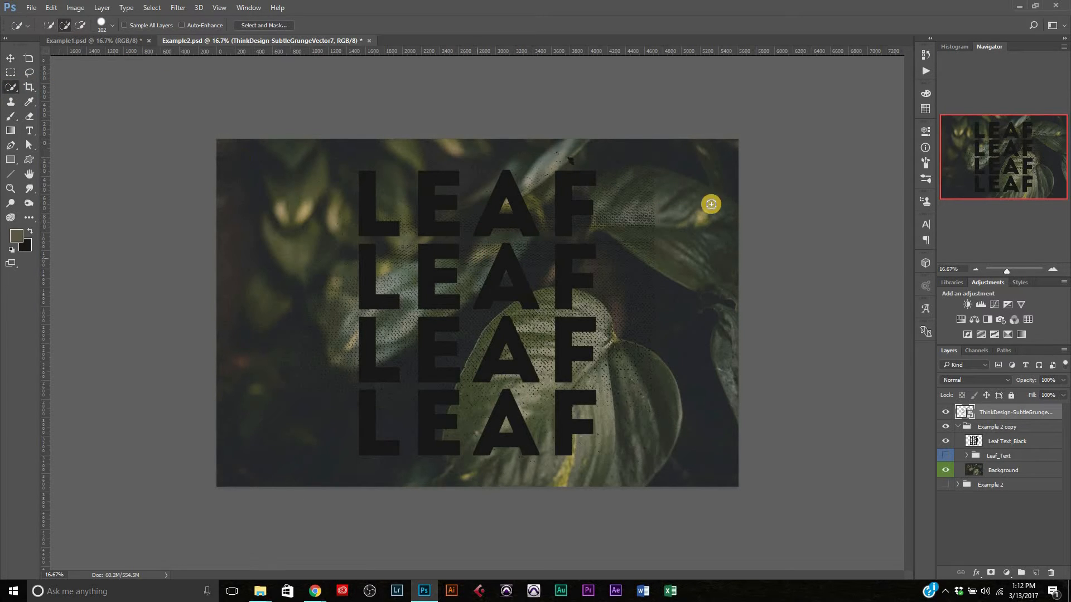
{"action": "mouse_move", "coordinate": [251, 290]}
{"action": "left_mouse_down"}
{"action": "mouse_move", "coordinate": [371, 306]}
{"action": "mouse_move", "coordinate": [526, 368]}
{"action": "mouse_move", "coordinate": [471, 333]}
{"action": "mouse_move", "coordinate": [607, 464]}
{"action": "mouse_move", "coordinate": [628, 458]}
{"action": "left_mouse_up"}
{"action": "mouse_move", "coordinate": [667, 498]}
{"action": "left_mouse_down"}
{"action": "mouse_move", "coordinate": [694, 500]}
{"action": "mouse_move", "coordinate": [342, 343]}
{"action": "mouse_move", "coordinate": [374, 231]}
{"action": "mouse_move", "coordinate": [415, 190]}
{"action": "left_mouse_up"}
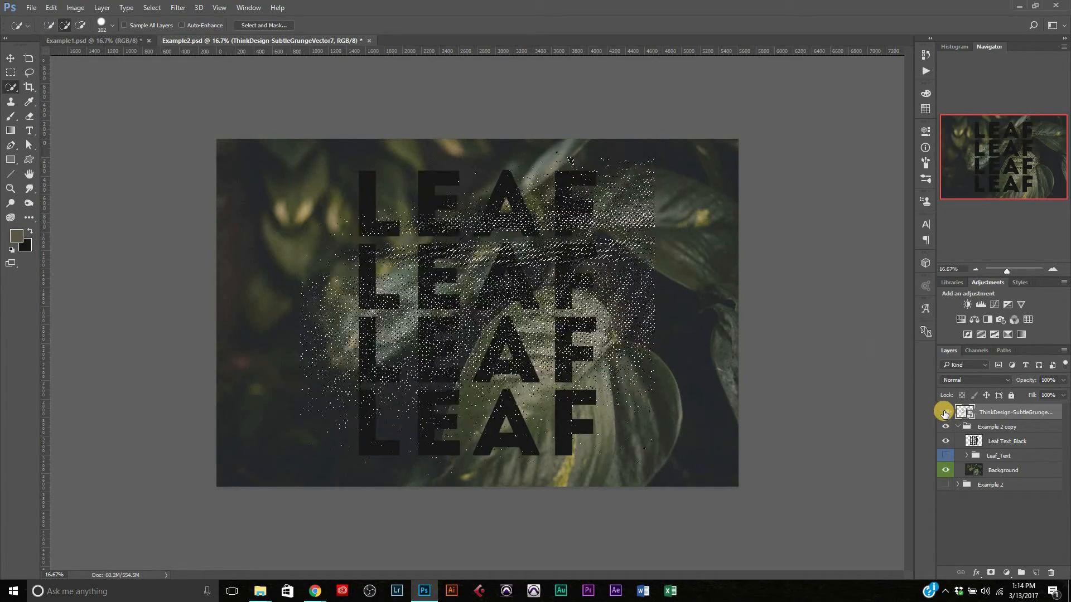
{"action": "left_click", "coordinate": [946, 413]}
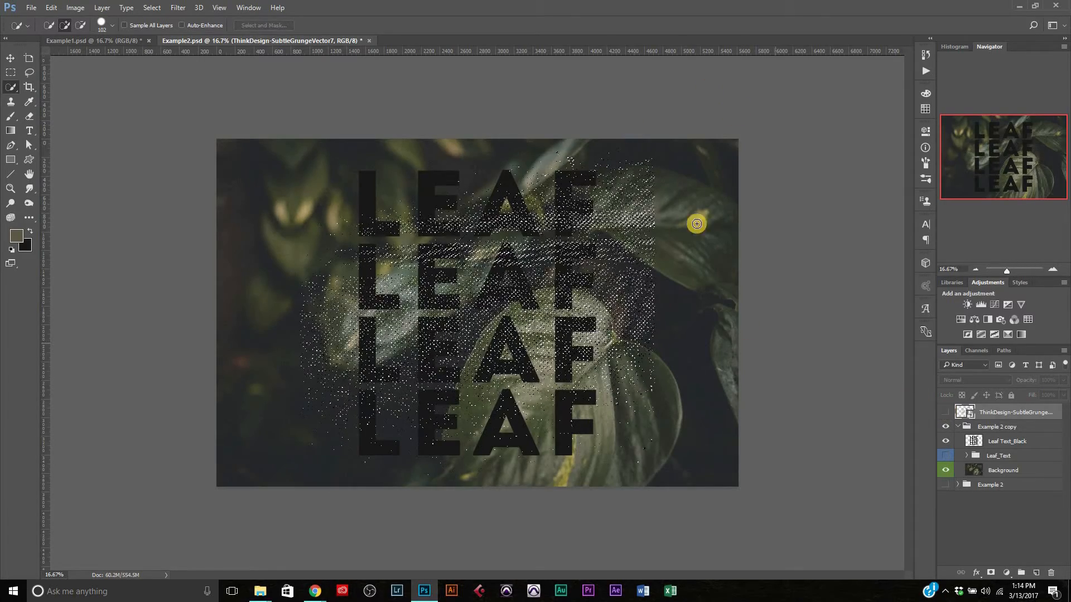
Invert the speck selection, mask the Leaf Text_Black layer with it, and inspect the texture in the letters up close
{"action": "right_click", "coordinate": [597, 253]}
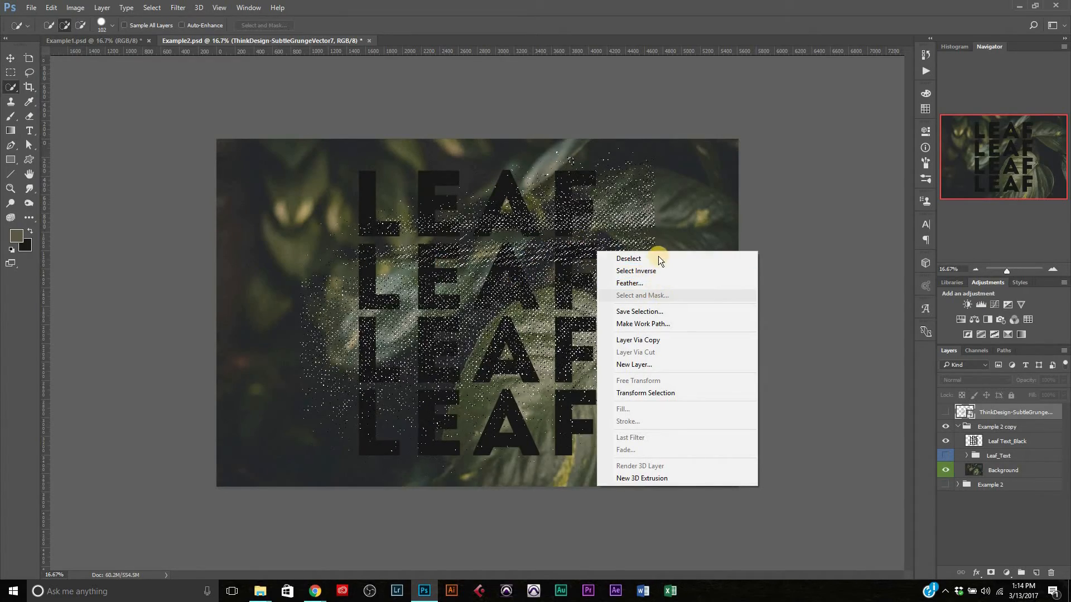
{"action": "left_click", "coordinate": [655, 273]}
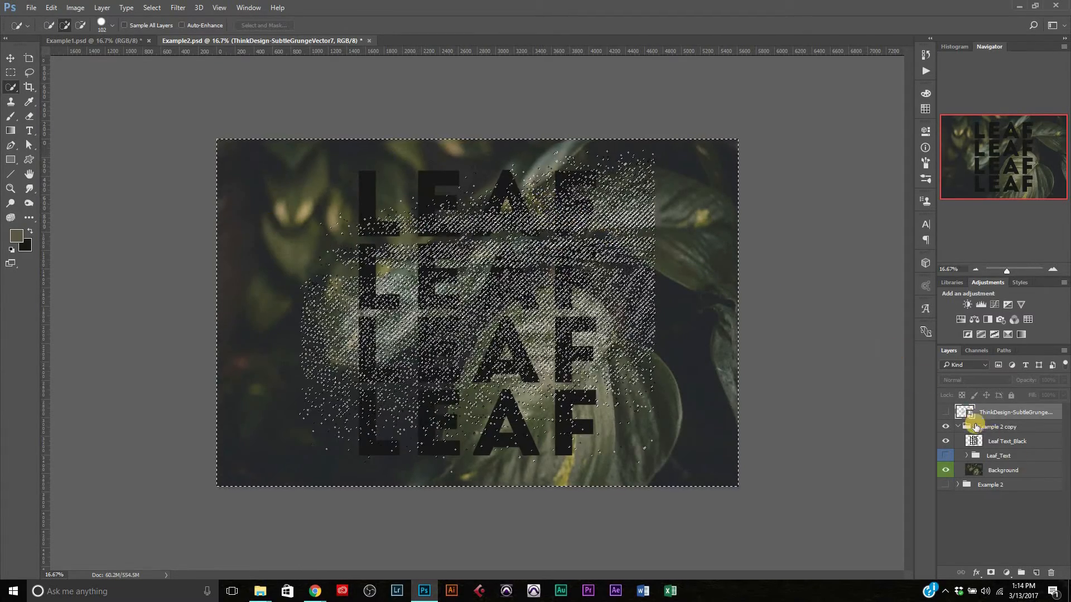
{"action": "left_click", "coordinate": [1010, 441]}
{"action": "left_click", "coordinate": [990, 573]}
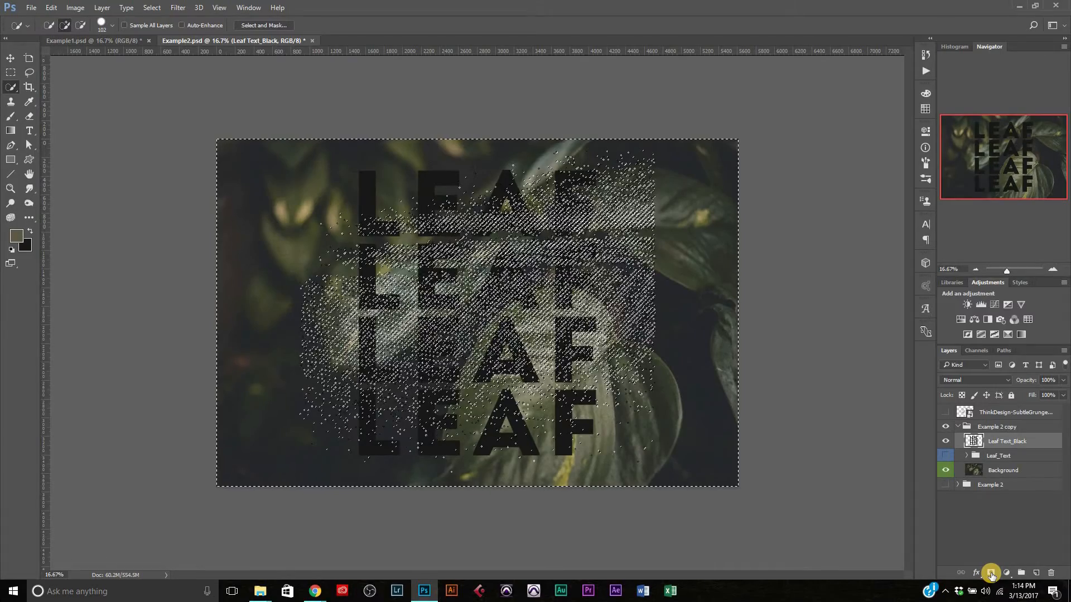
{"action": "left_click", "coordinate": [991, 572]}
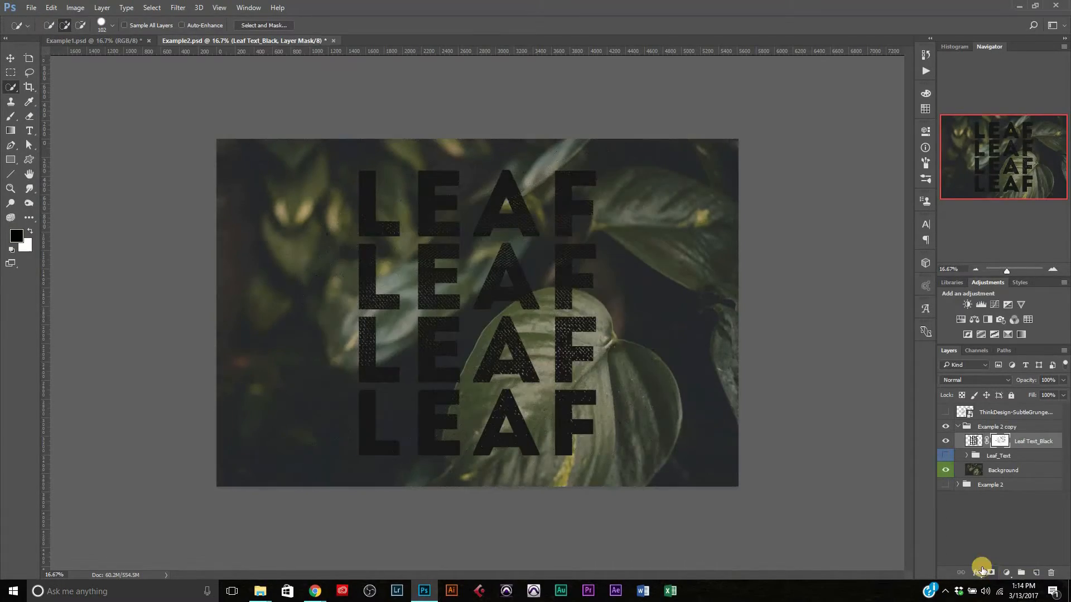
{"action": "scroll", "coordinate": [535, 294], "scroll_direction": "up", "scroll_amount": 2}
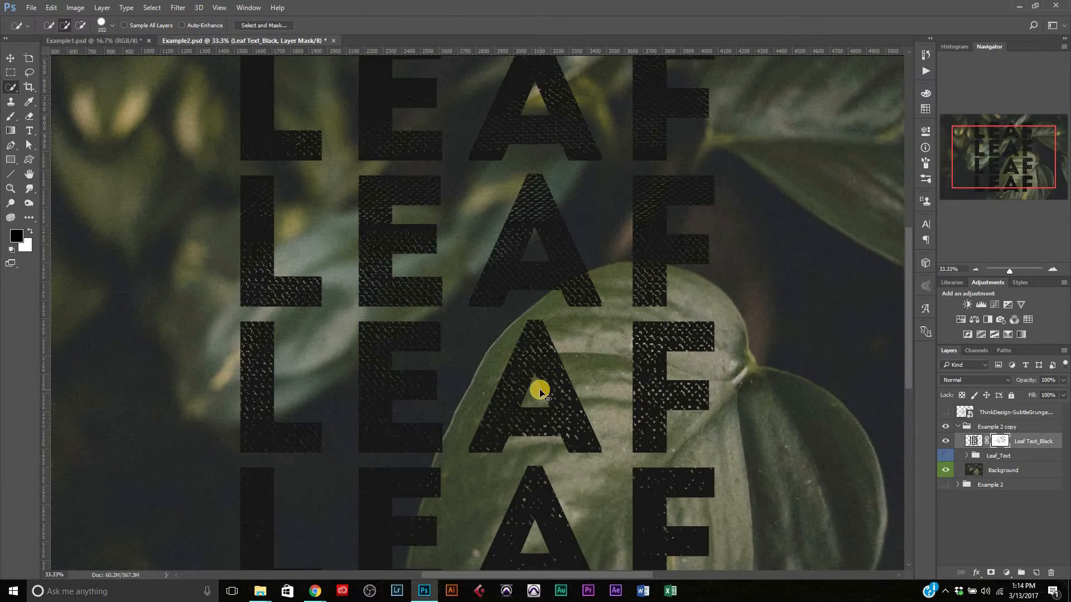
{"action": "scroll", "coordinate": [491, 357], "scroll_direction": "up", "scroll_amount": 1}
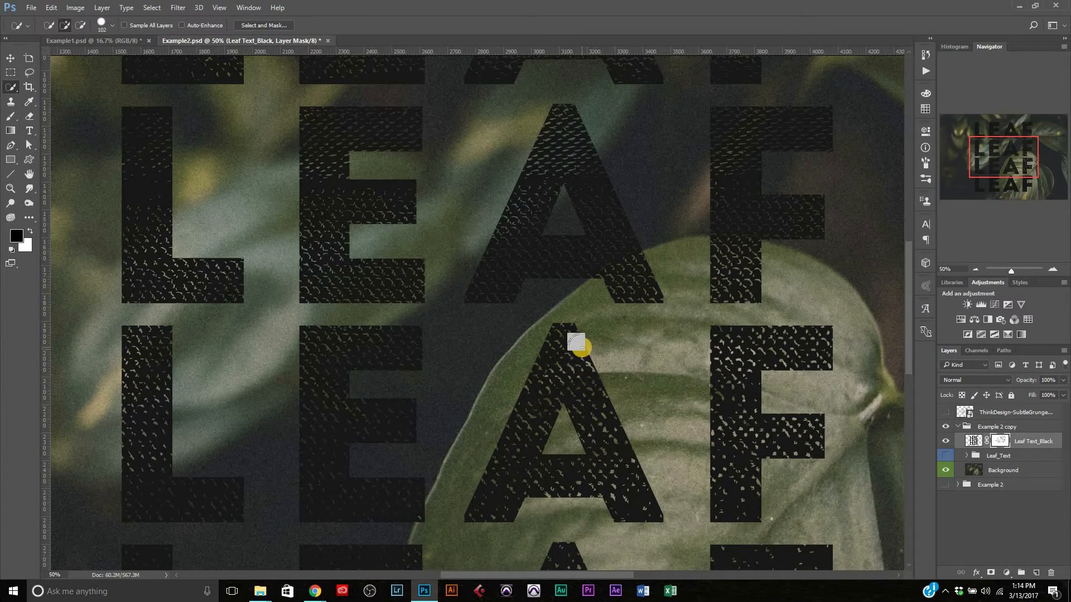
{"action": "scroll", "coordinate": [581, 348], "scroll_direction": "up", "scroll_amount": 3}
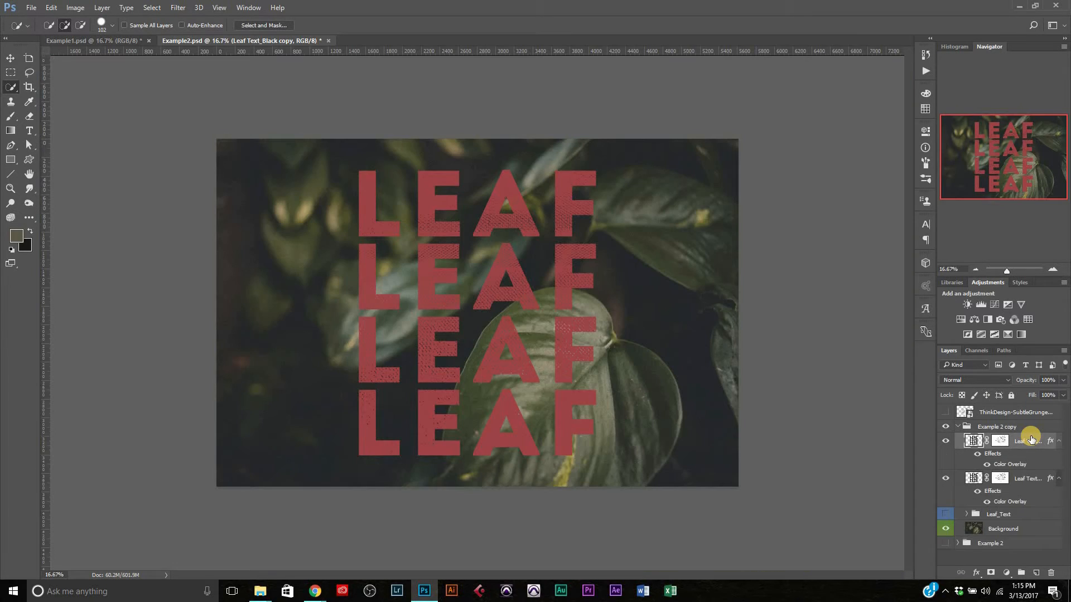
Undo the Leaf Text_Black duplicate and its overlay, and apply a red Color Overlay to the original Leaf Text_Black layer
{"action": "key", "text": "ctrl+alt+z"}
{"action": "key", "text": "ctrl+alt+z"}
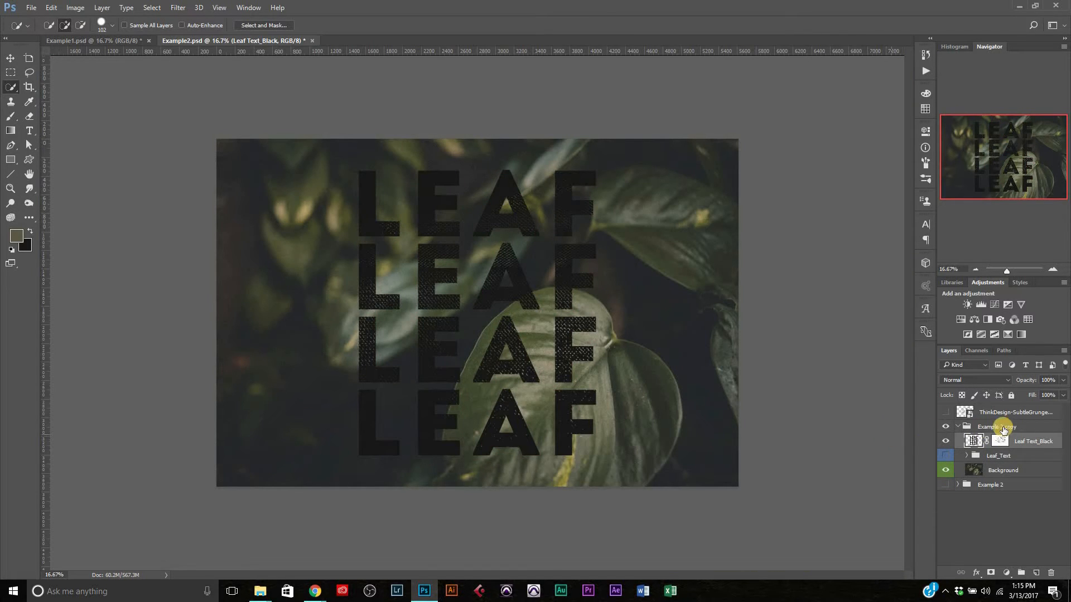
{"action": "double_click", "coordinate": [1033, 436]}
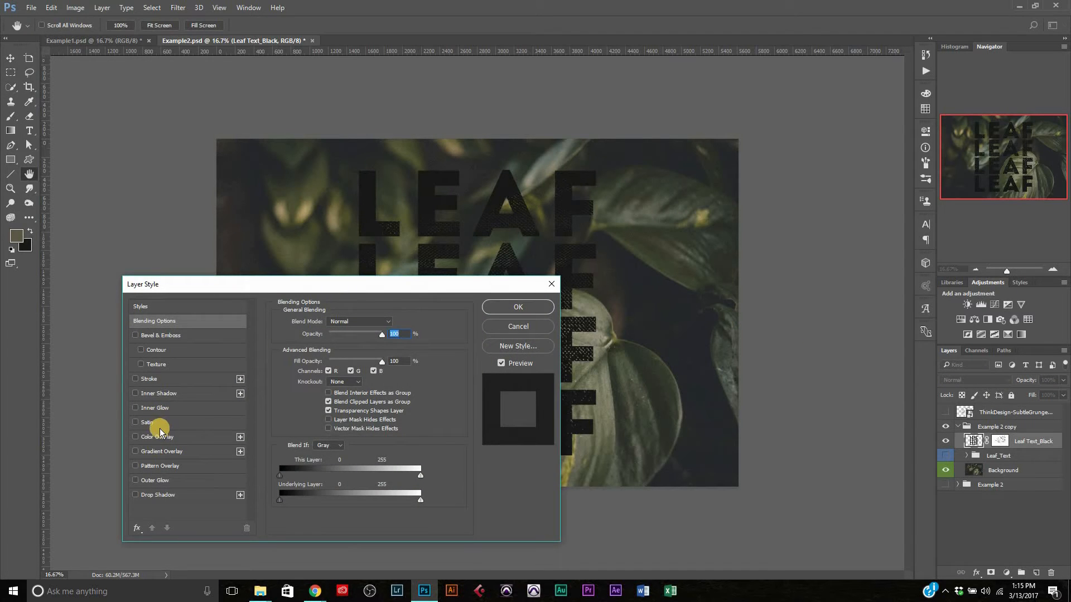
{"action": "left_click", "coordinate": [135, 437]}
{"action": "left_click", "coordinate": [204, 437]}
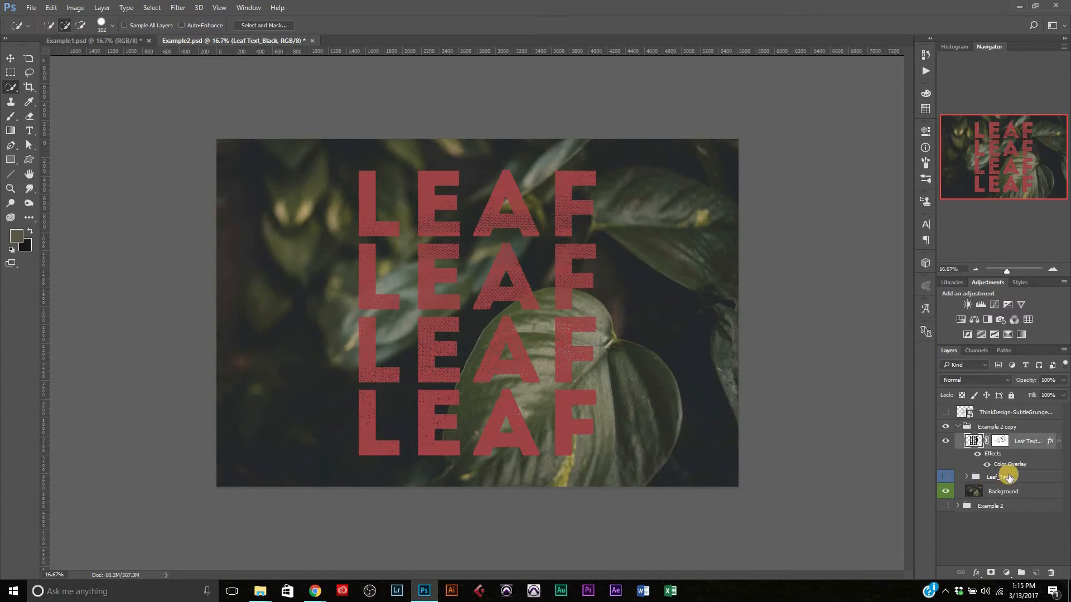
Duplicate the Leaf_Text group above the Leaf Text_Black layer, make the copy visible and convert it to a smart object
{"action": "left_click", "coordinate": [1012, 478]}
{"action": "left_click_drag", "start_coordinate": [1012, 477], "coordinate": [1012, 440]}
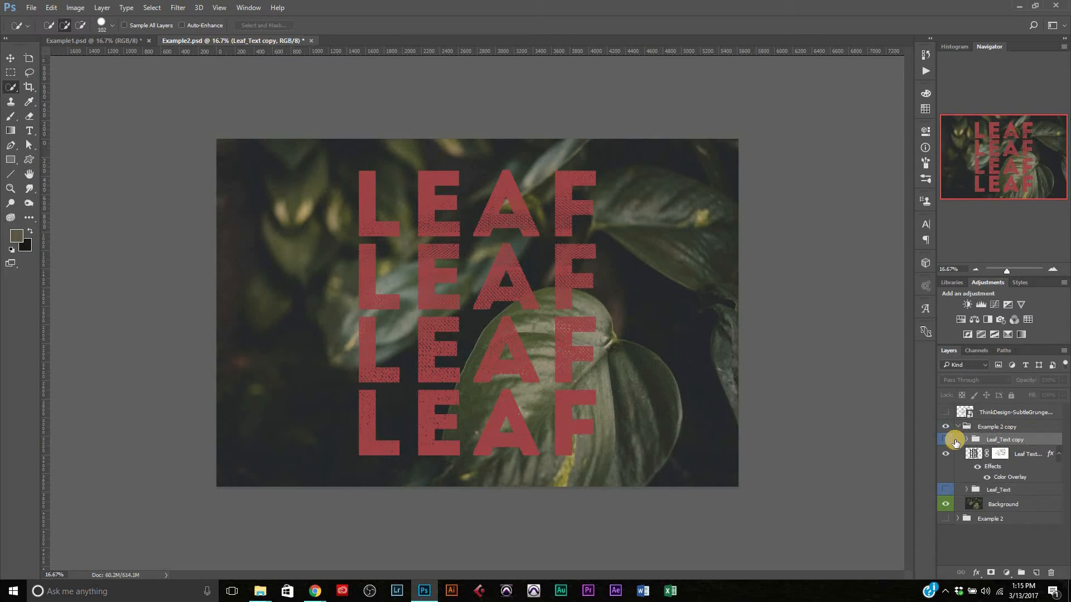
{"action": "right_click", "coordinate": [1038, 440]}
{"action": "left_click", "coordinate": [969, 198]}
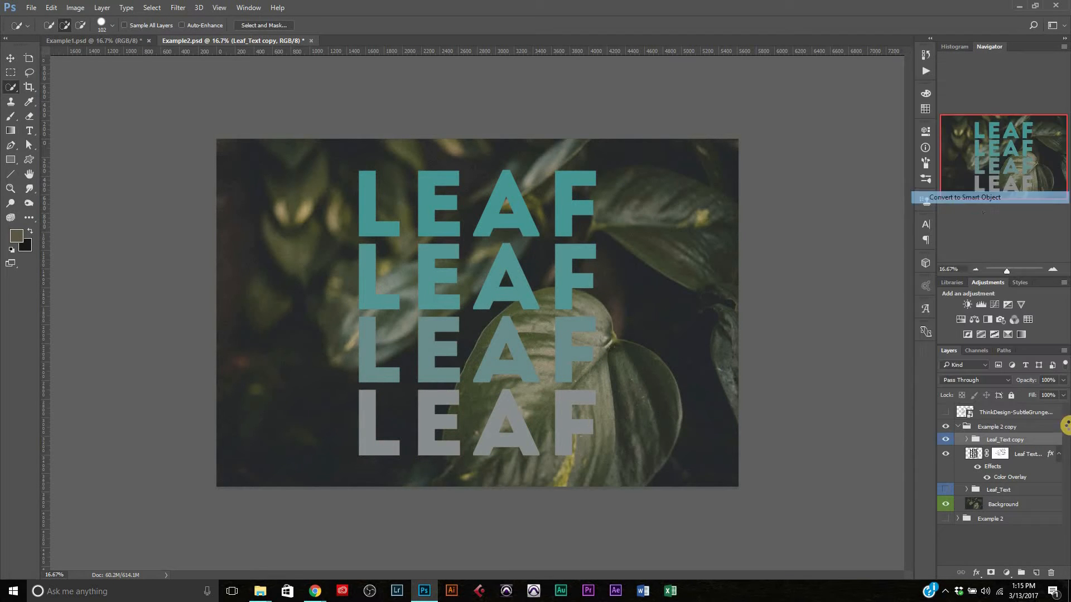
Set the Leaf_Text copy layer's fill opacity to 0% and add an Inner Shadow in Overlay mode at 57% opacity
{"action": "key", "text": "ctrl+plus"}
{"action": "double_click", "coordinate": [1052, 445]}
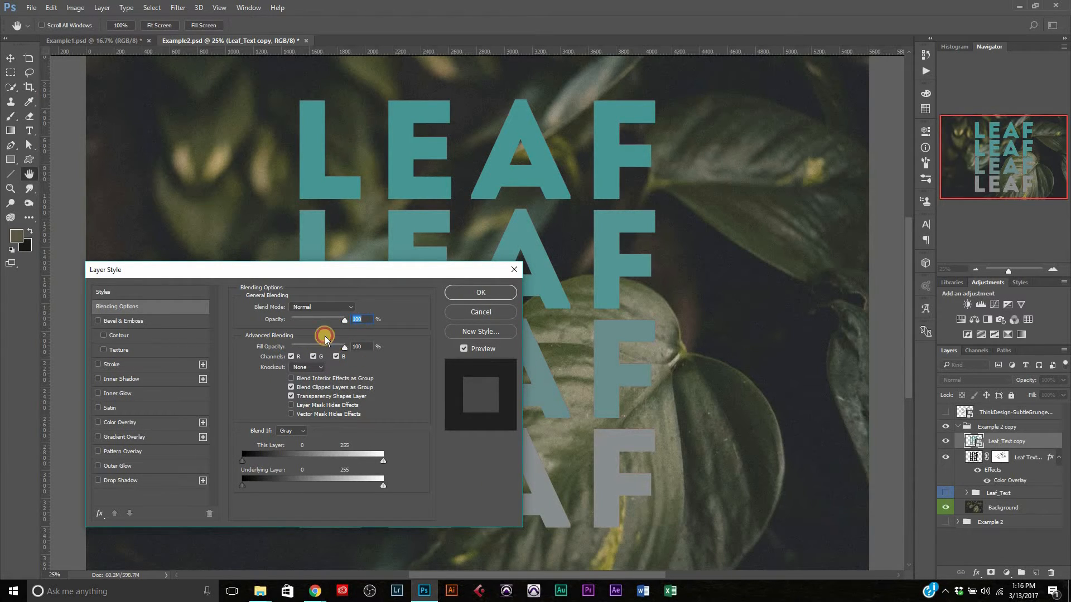
{"action": "left_click_drag", "start_coordinate": [323, 345], "coordinate": [258, 342]}
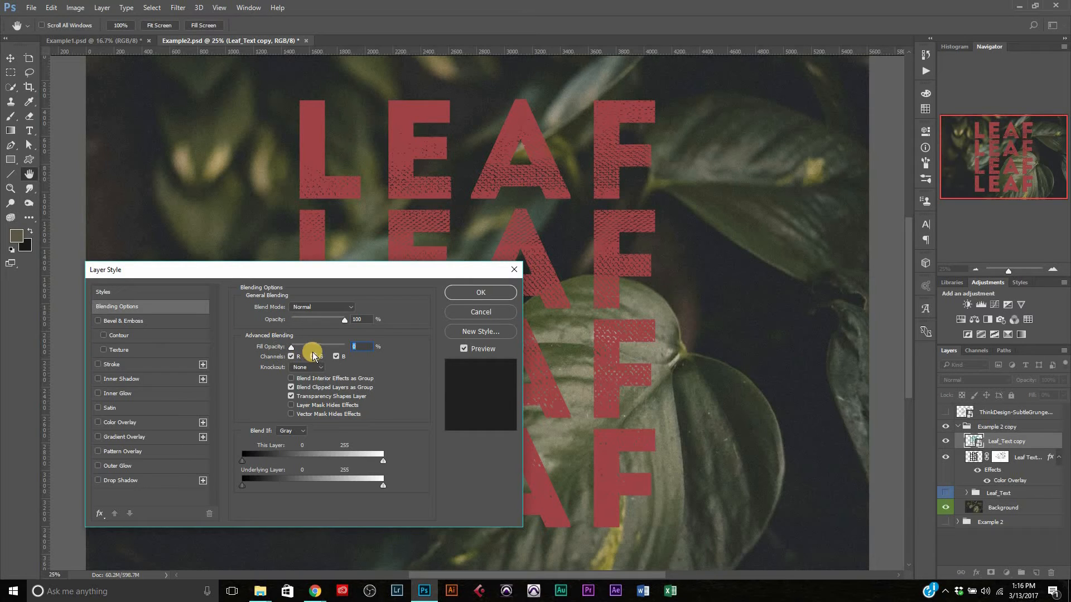
{"action": "left_click", "coordinate": [98, 378]}
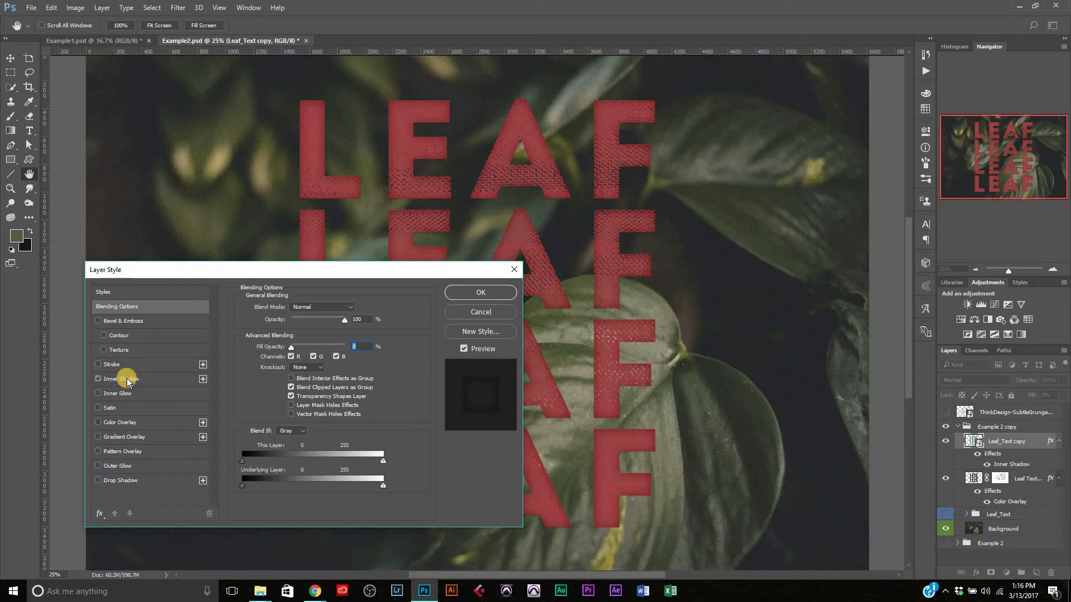
{"action": "left_click", "coordinate": [124, 379]}
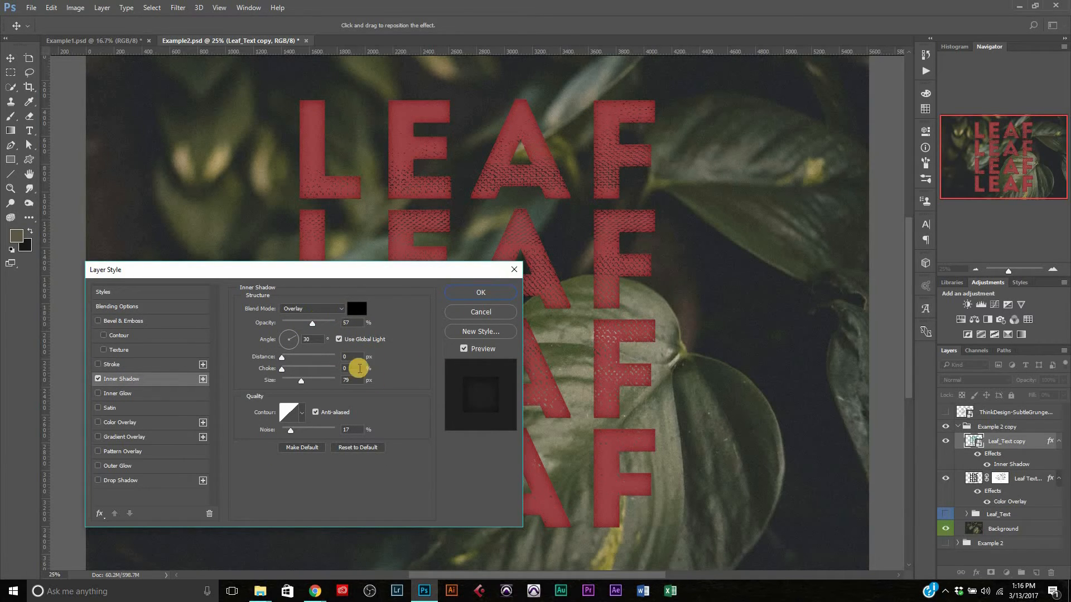
{"action": "left_click", "coordinate": [490, 293]}
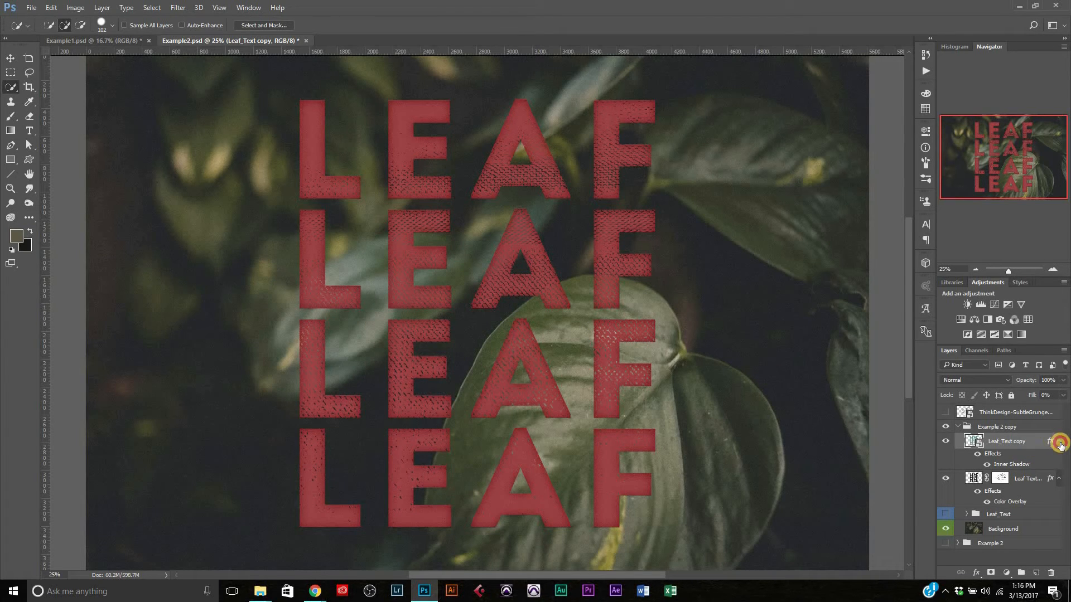
Add an 11 px centered Stroke in mustard yellow at 100% opacity to the Leaf_Text copy layer and inspect the outlined letters
{"action": "left_click", "coordinate": [1060, 443]}
{"action": "double_click", "coordinate": [1033, 442]}
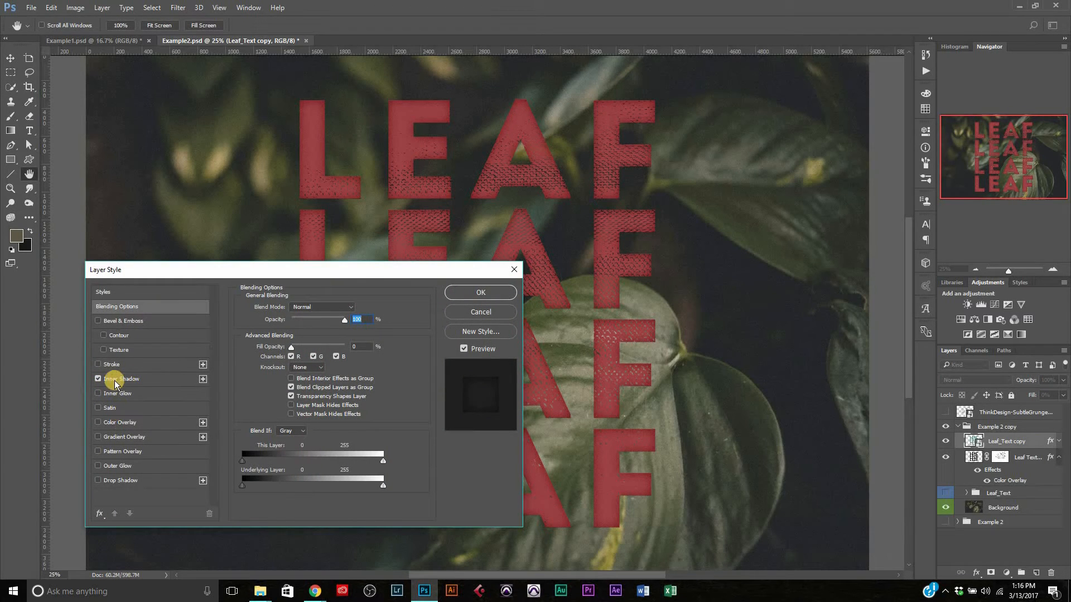
{"action": "left_click", "coordinate": [112, 366]}
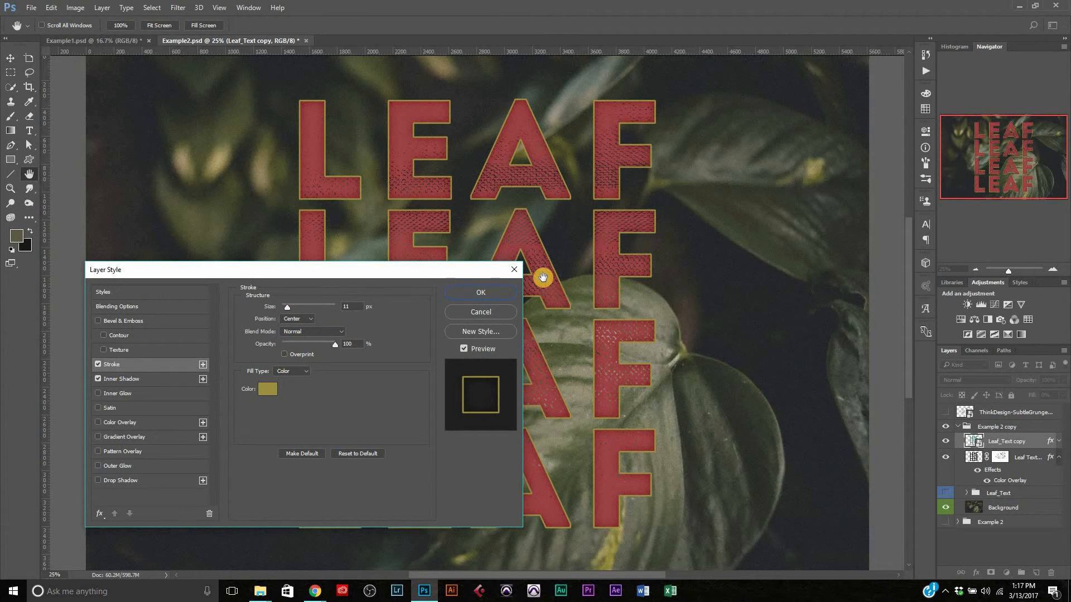
{"action": "left_click", "coordinate": [484, 293]}
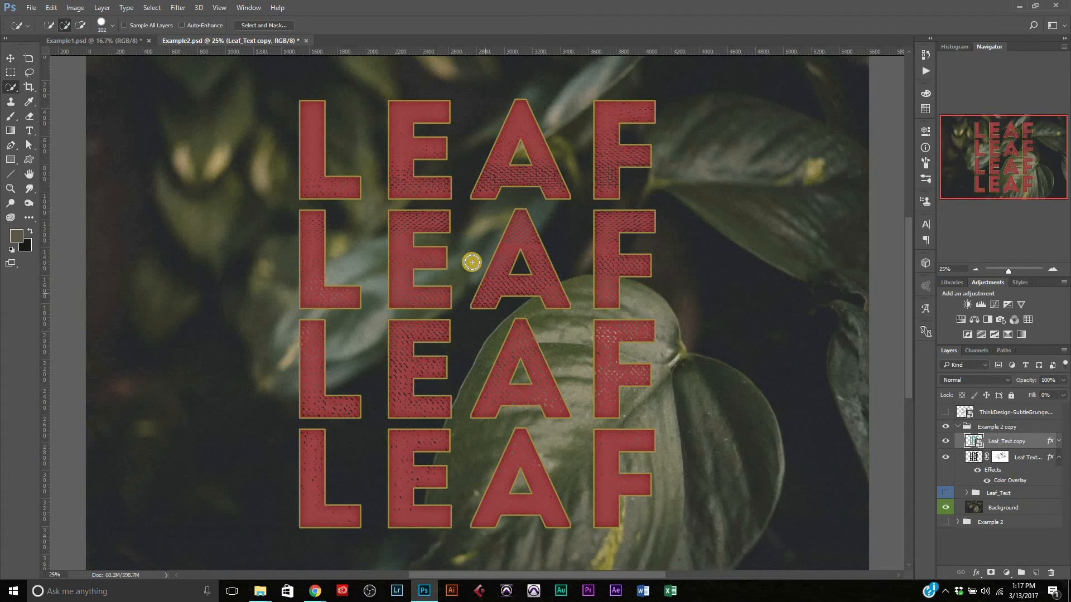
{"action": "key", "text": "ctrl+minus"}
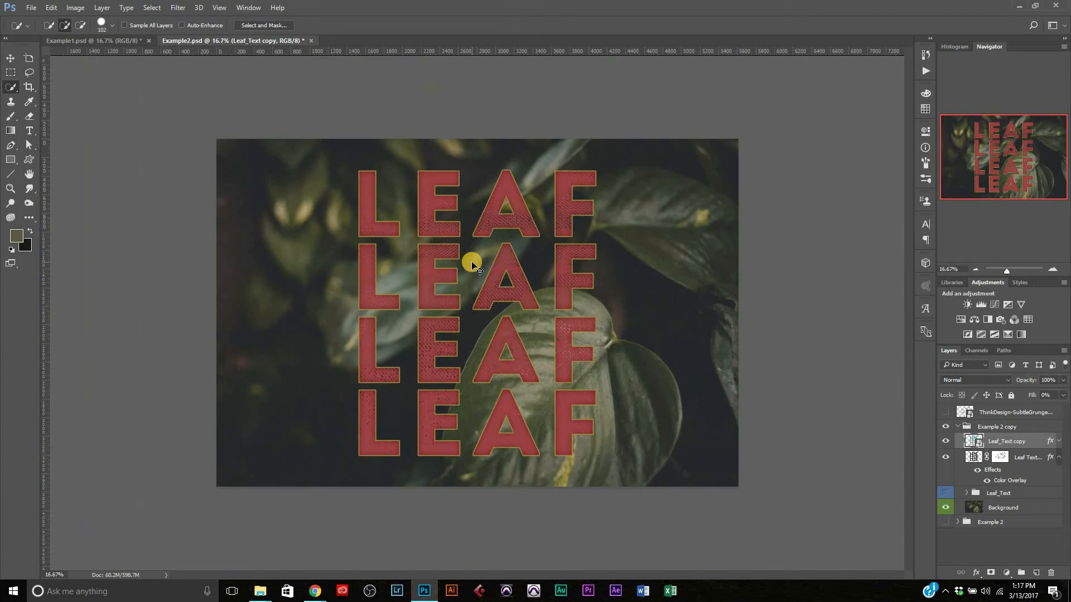
{"action": "scroll", "coordinate": [471, 262], "scroll_direction": "up", "scroll_amount": 3}
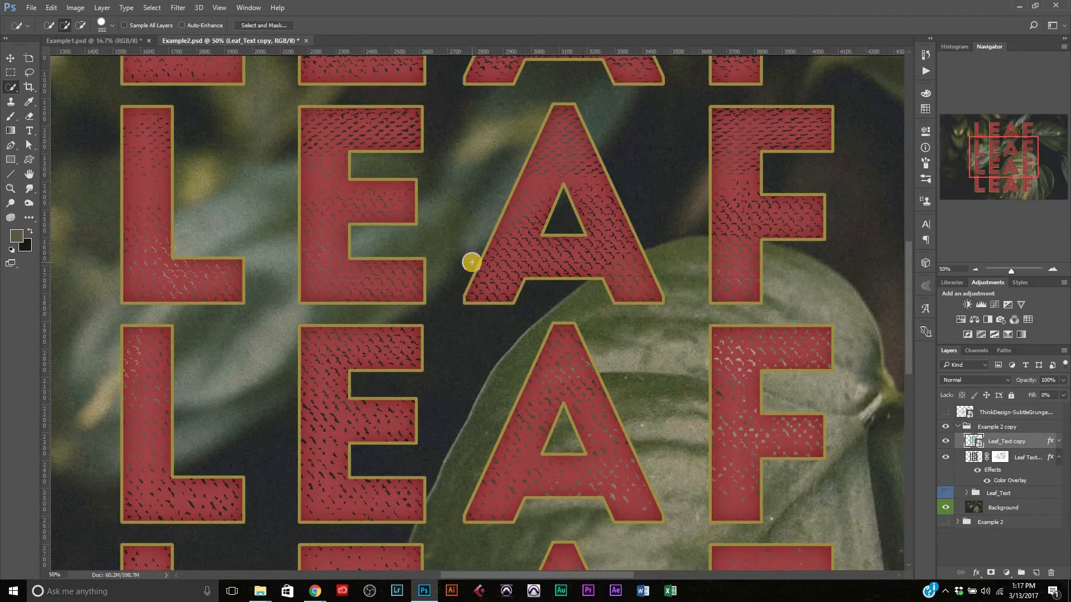
{"action": "scroll", "coordinate": [471, 262], "scroll_direction": "down", "scroll_amount": 3}
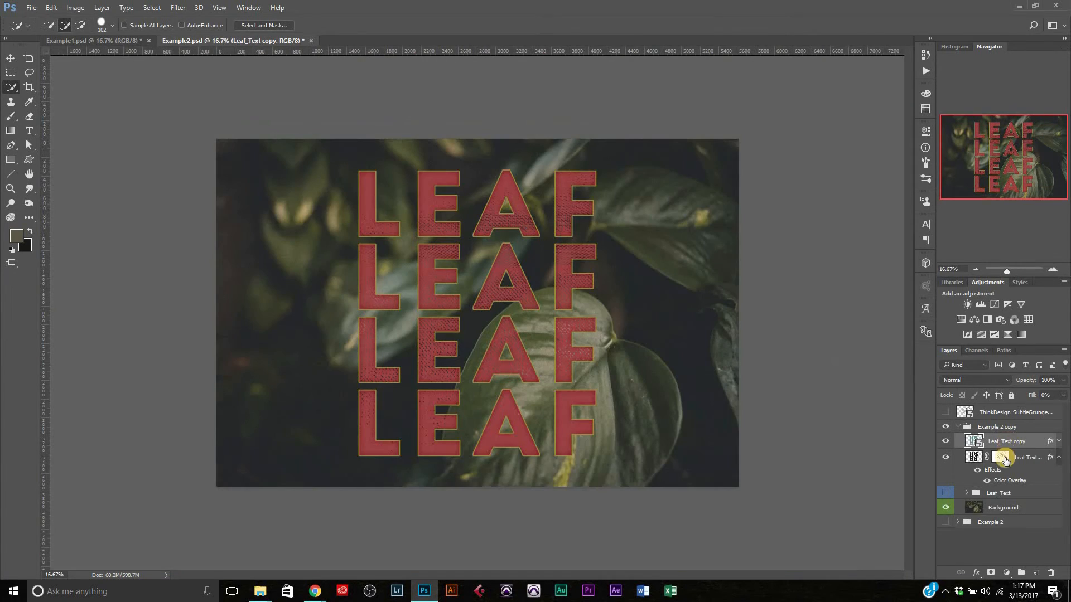
Unlink the Leaf Text_Black layer's mask, target the mask and move its speck texture slightly to the right within the letters
{"action": "left_click", "coordinate": [1003, 458]}
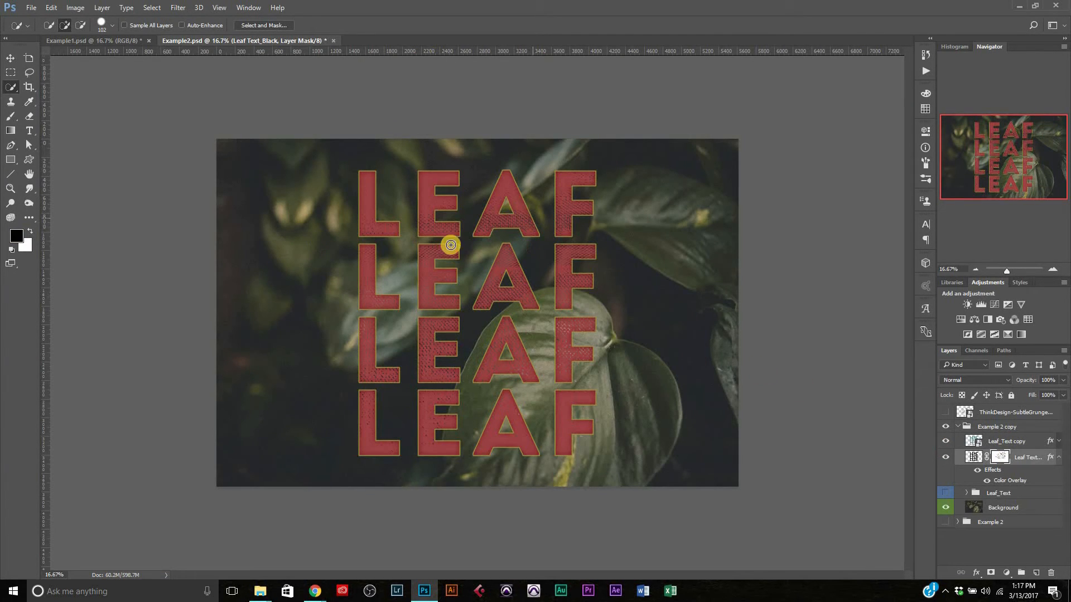
{"action": "scroll", "coordinate": [448, 247], "scroll_direction": "up", "scroll_amount": 3}
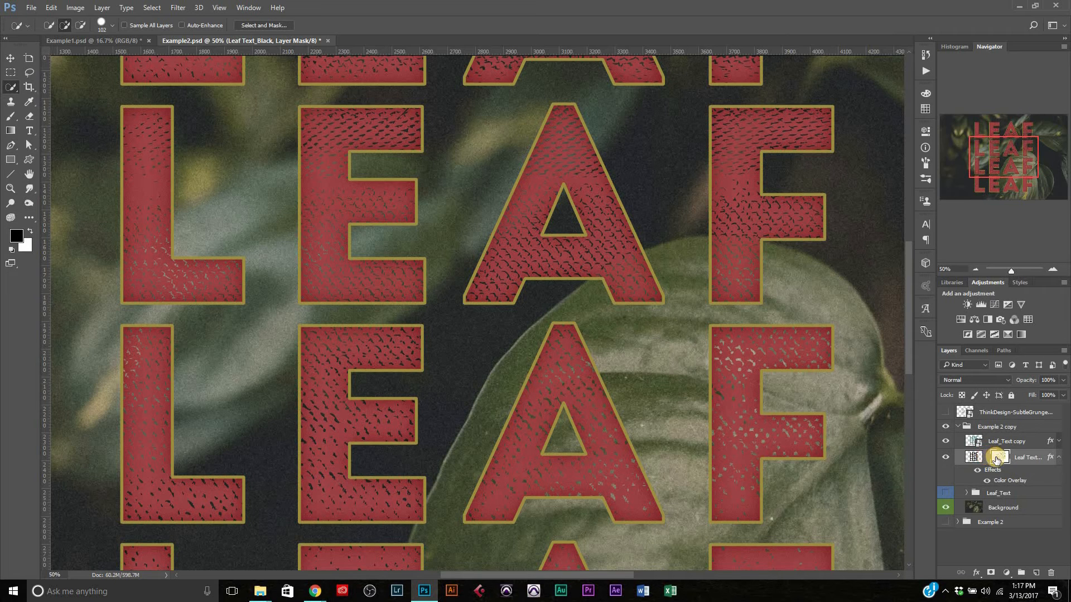
{"action": "left_click", "coordinate": [976, 458]}
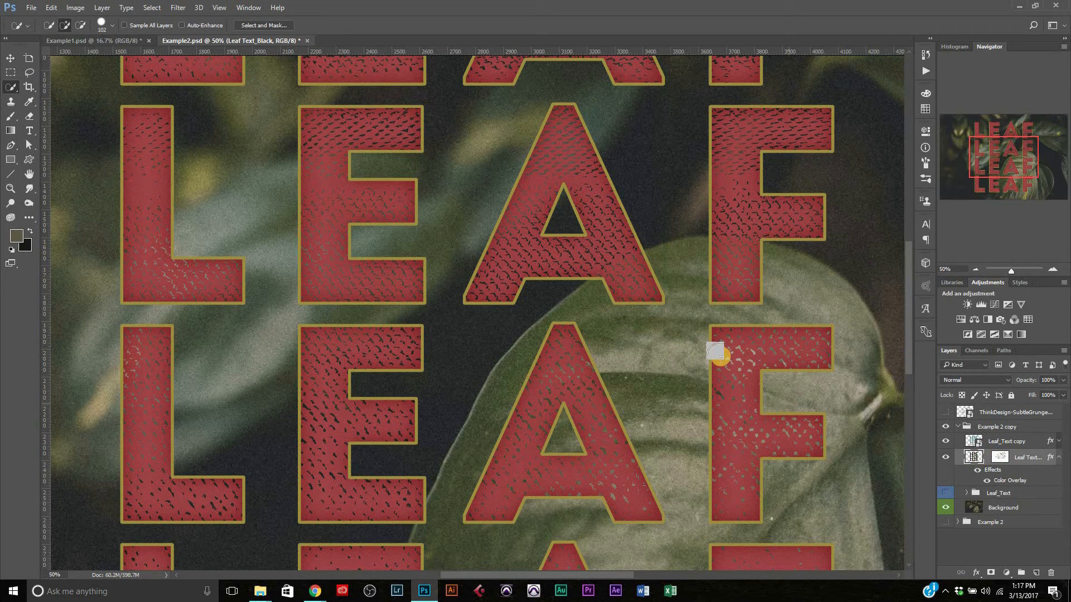
{"action": "key", "text": "ctrl+minus"}
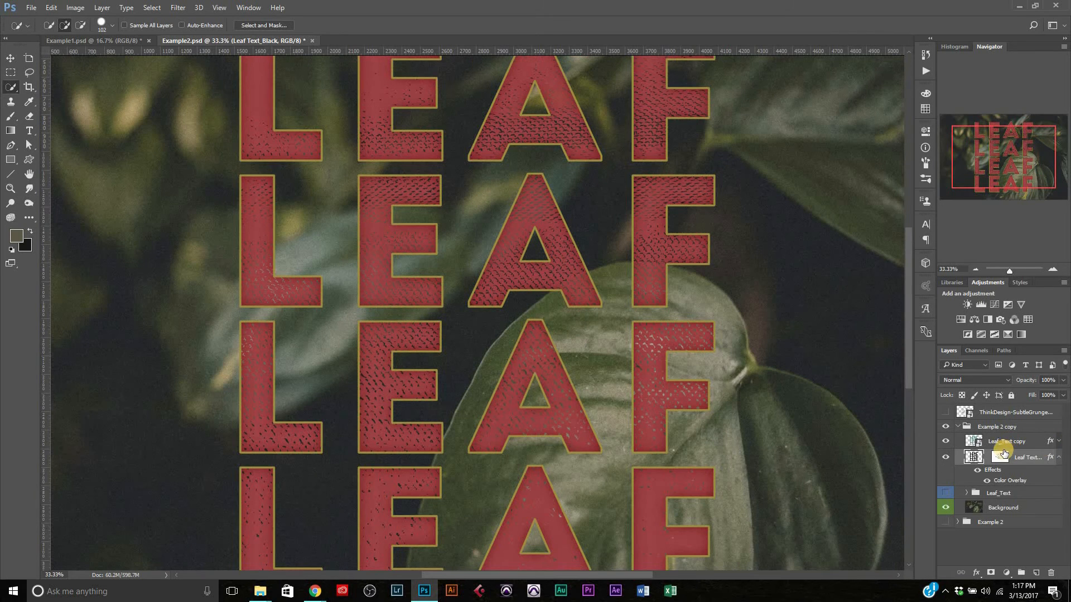
{"action": "left_click", "coordinate": [1001, 456]}
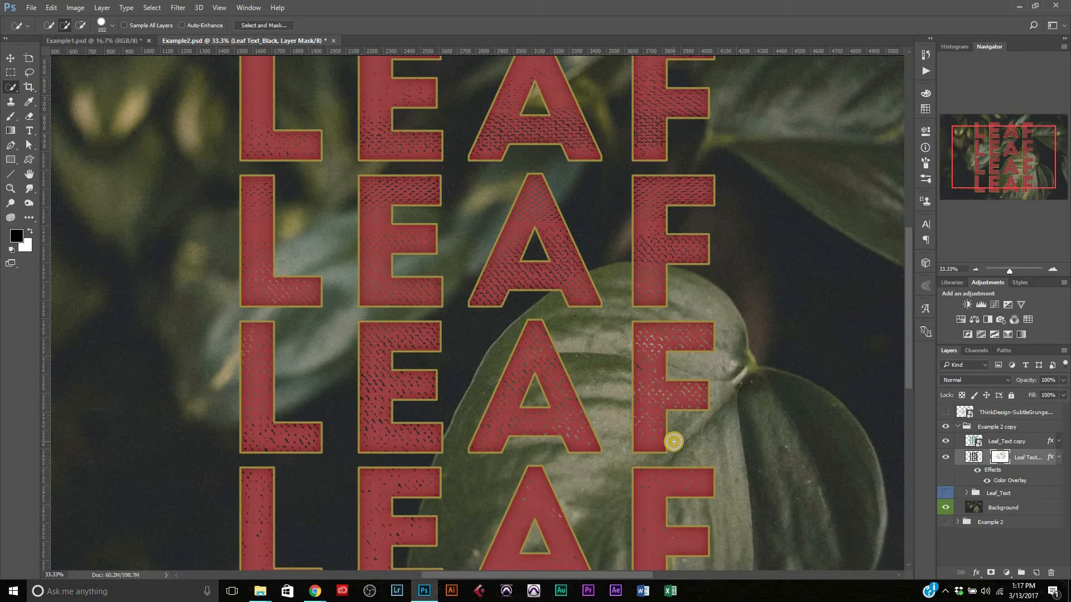
{"action": "key", "text": "ctrl+minus"}
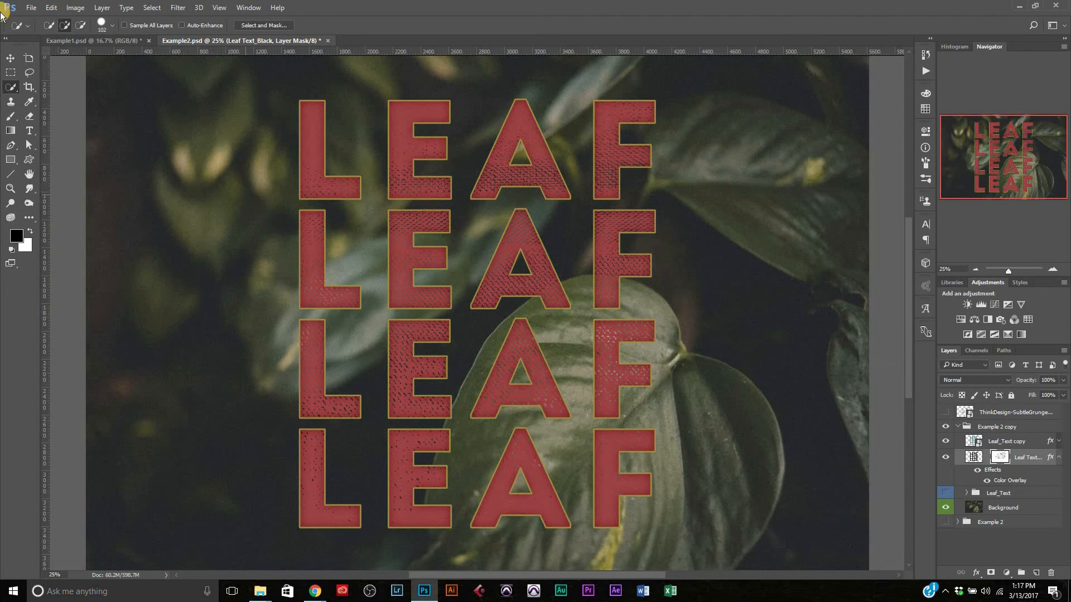
{"action": "left_click", "coordinate": [10, 58]}
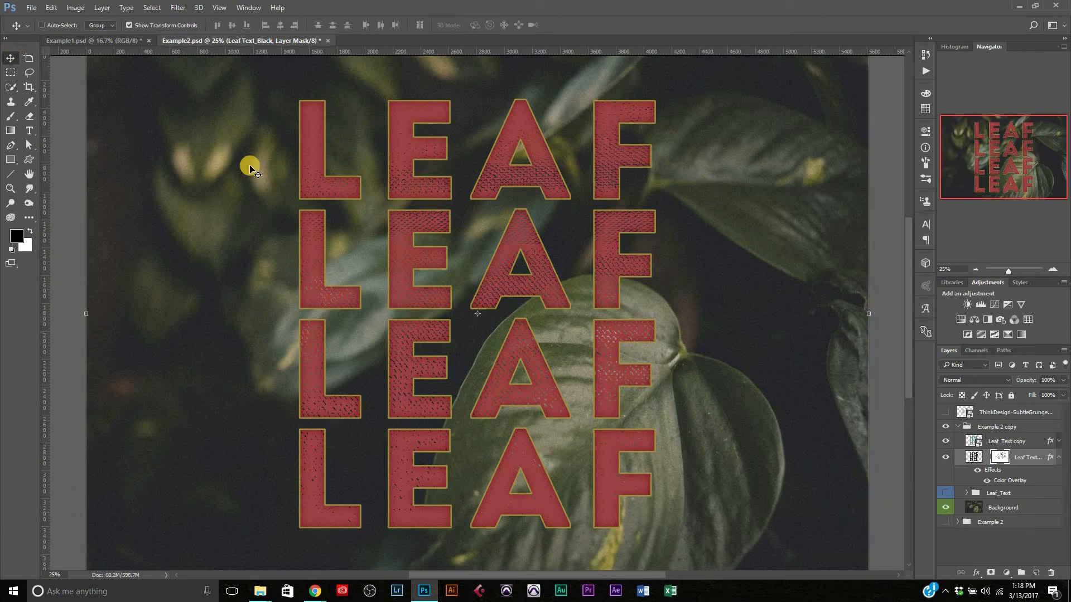
{"action": "key", "text": "ctrl+minus"}
{"action": "left_click_drag", "start_coordinate": [605, 285], "coordinate": [667, 275]}
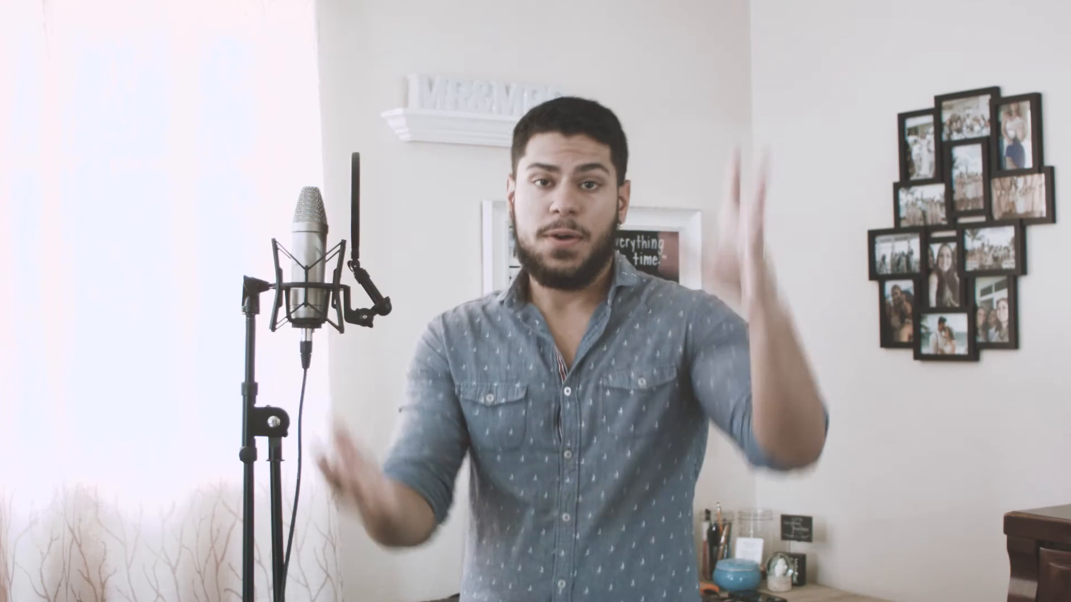